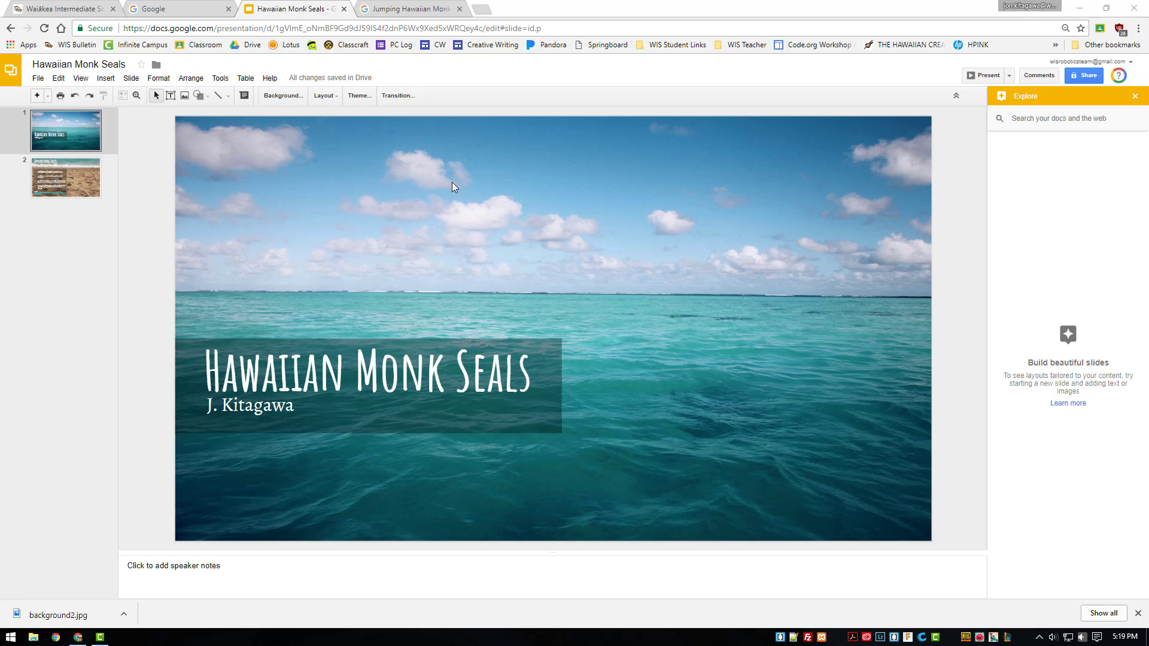
Go to the Interesting Facts slide, then bring up the monk seal photo preview in Google Images.
{"action": "left_click", "coordinate": [71, 167]}
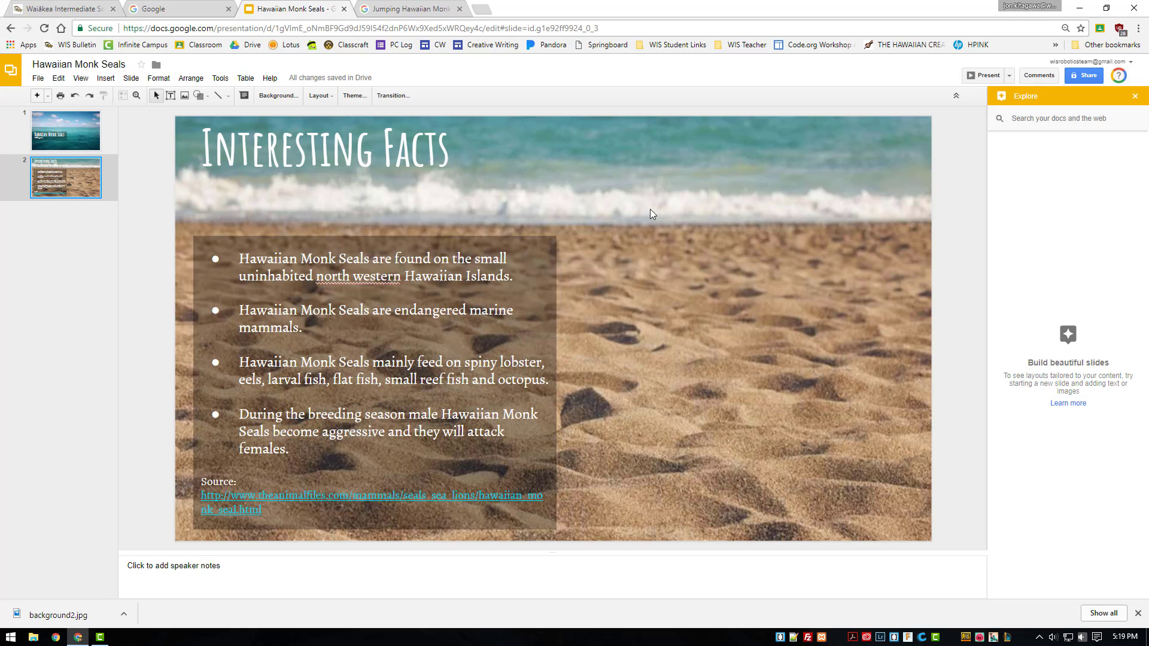
{"action": "left_click", "coordinate": [422, 11]}
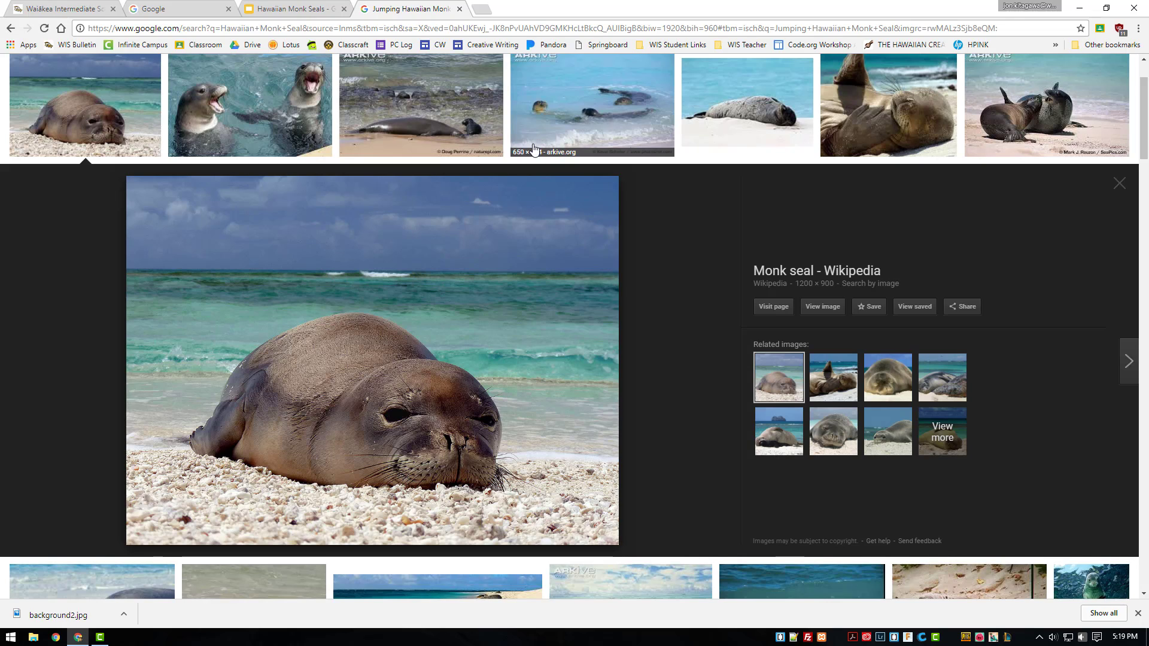
Copy the monk seal photo from Google Images and paste it at the slide's lower right.
{"action": "right_click", "coordinate": [316, 261]}
{"action": "left_click", "coordinate": [360, 376]}
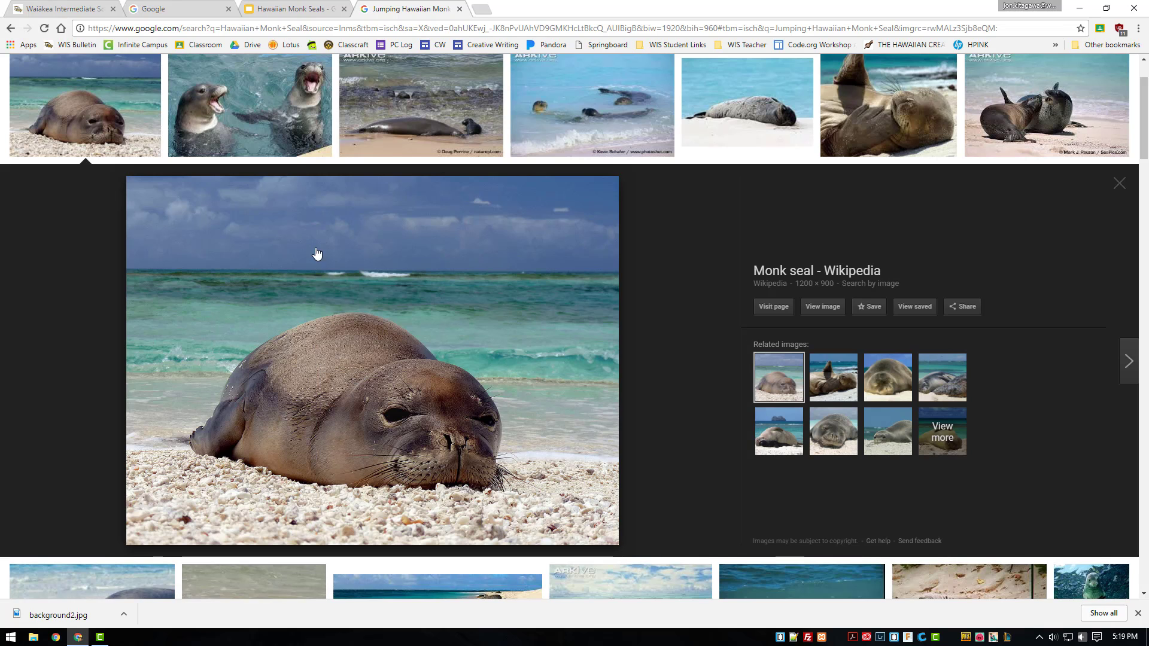
{"action": "left_click", "coordinate": [292, 9]}
{"action": "right_click", "coordinate": [807, 305]}
{"action": "left_click", "coordinate": [826, 349]}
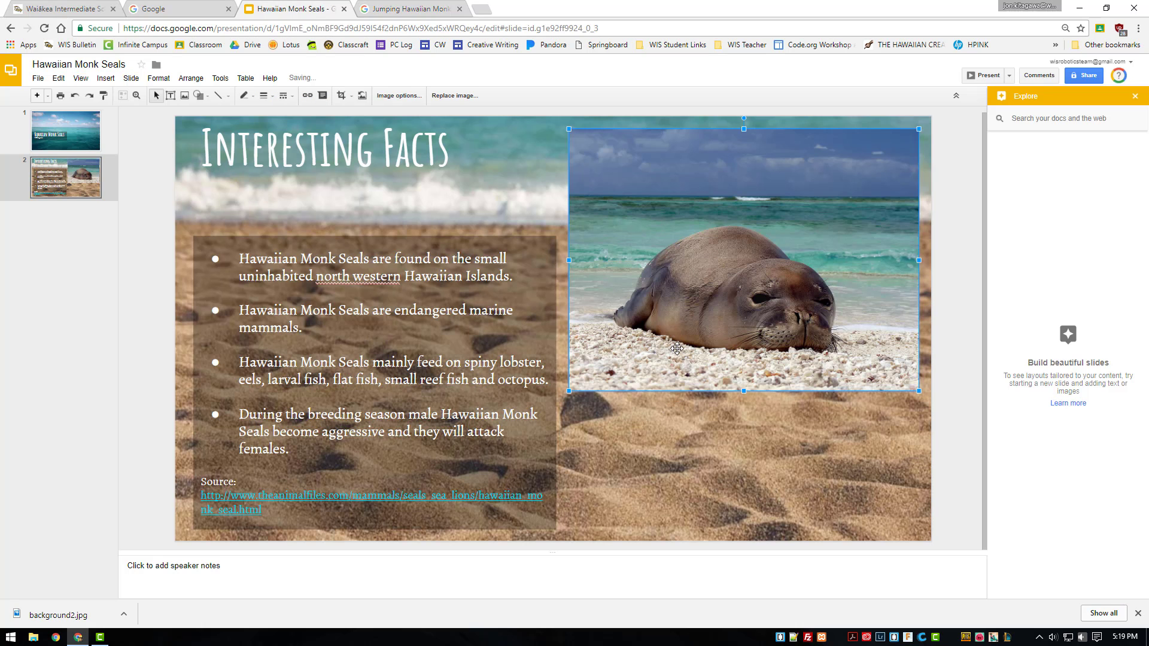
{"action": "left_click_drag", "start_coordinate": [678, 247], "coordinate": [684, 313]}
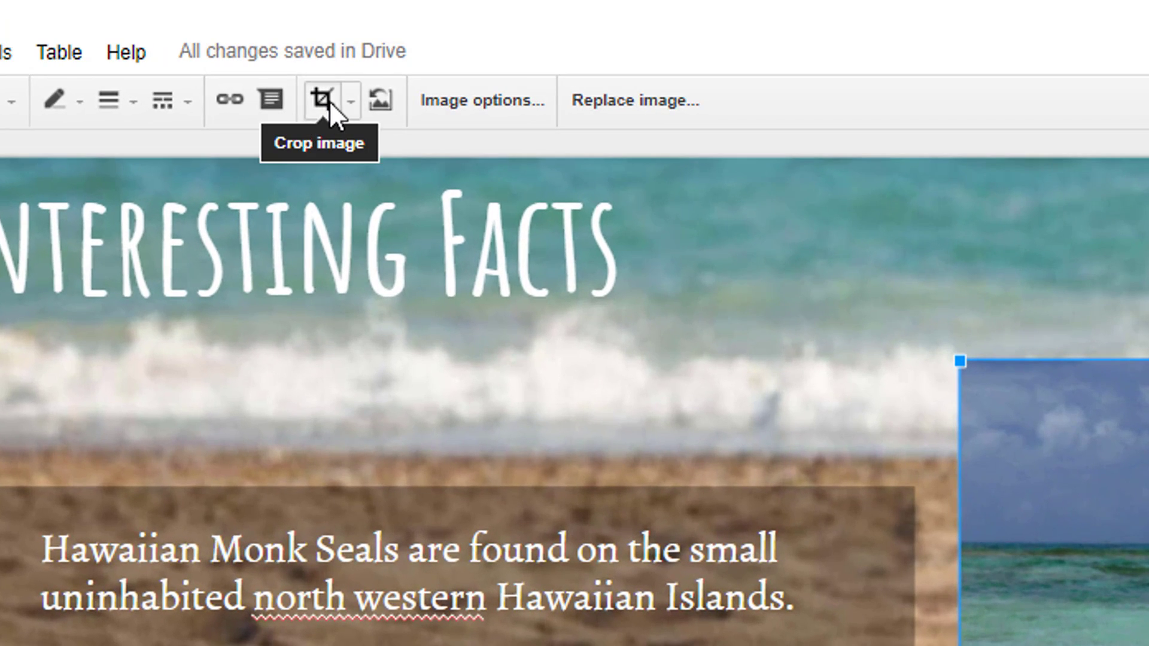
Mask the seal photo into an oval shape.
{"action": "left_click", "coordinate": [329, 101]}
{"action": "left_click", "coordinate": [350, 102]}
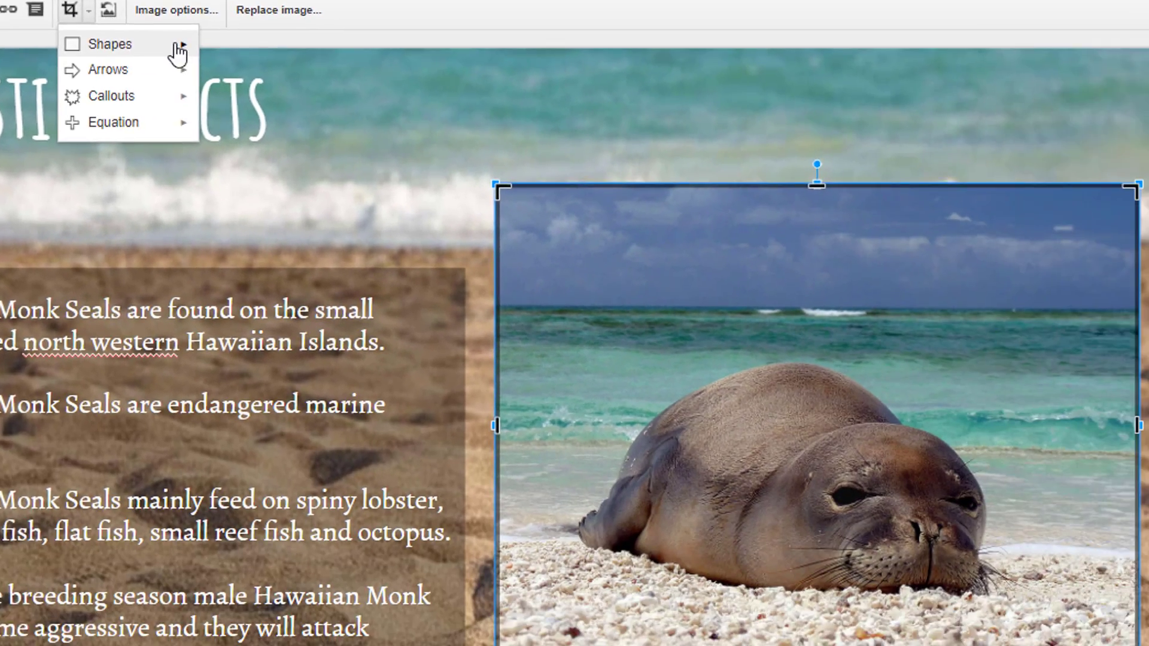
{"action": "mouse_move", "coordinate": [374, 114]}
{"action": "left_click", "coordinate": [404, 163]}
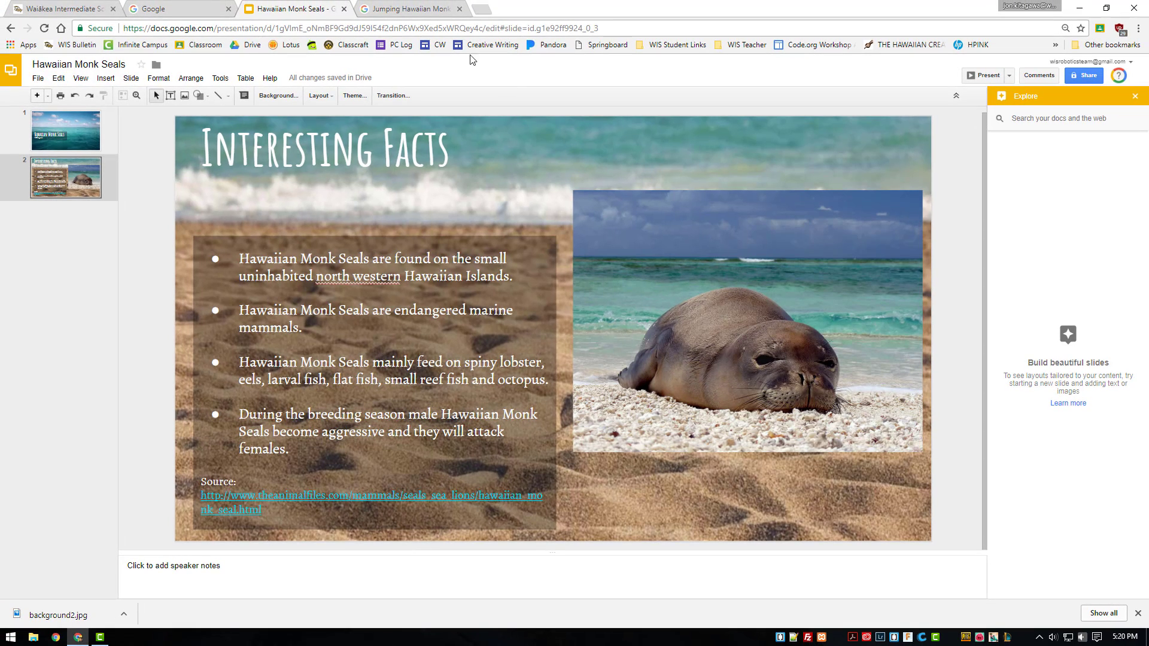
Back in Google Images, replace the search query with 'Hawaiian Monk Seal' and run it.
{"action": "left_click", "coordinate": [402, 9]}
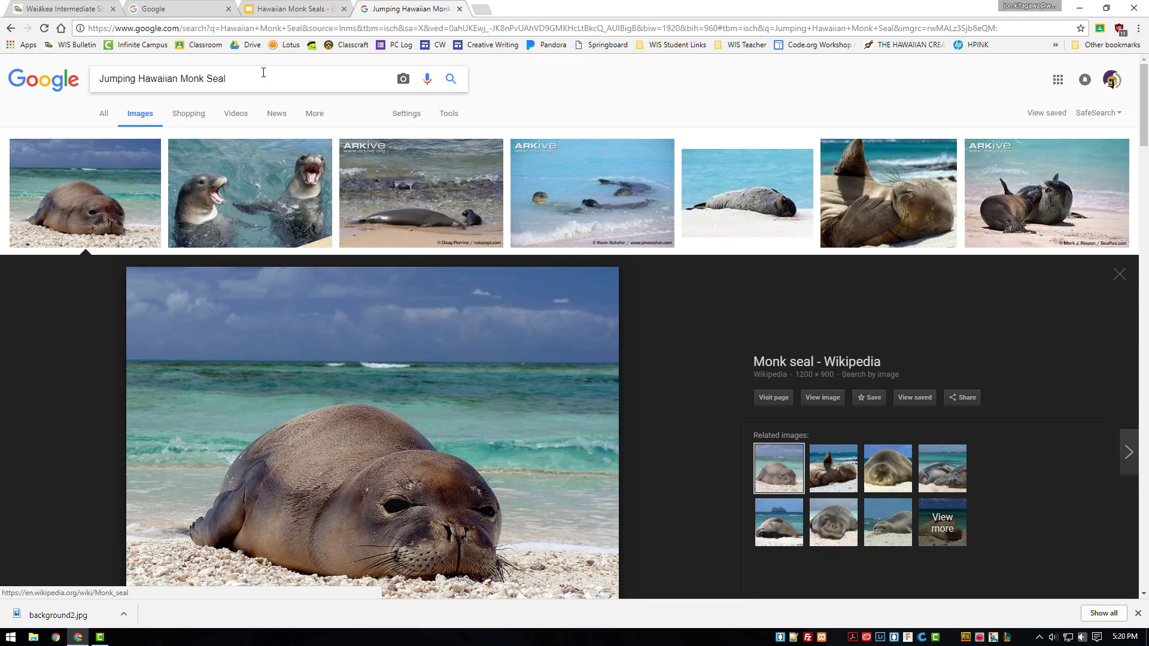
{"action": "left_click_drag", "start_coordinate": [264, 72], "coordinate": [99, 76]}
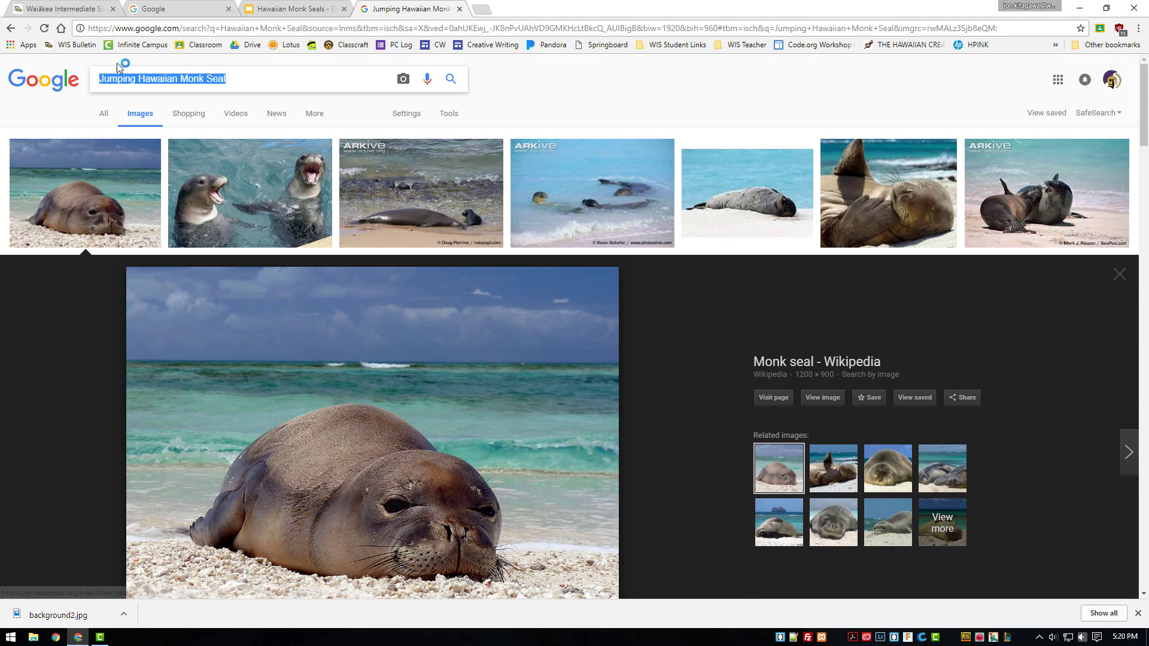
{"action": "type", "text": "Ha"}
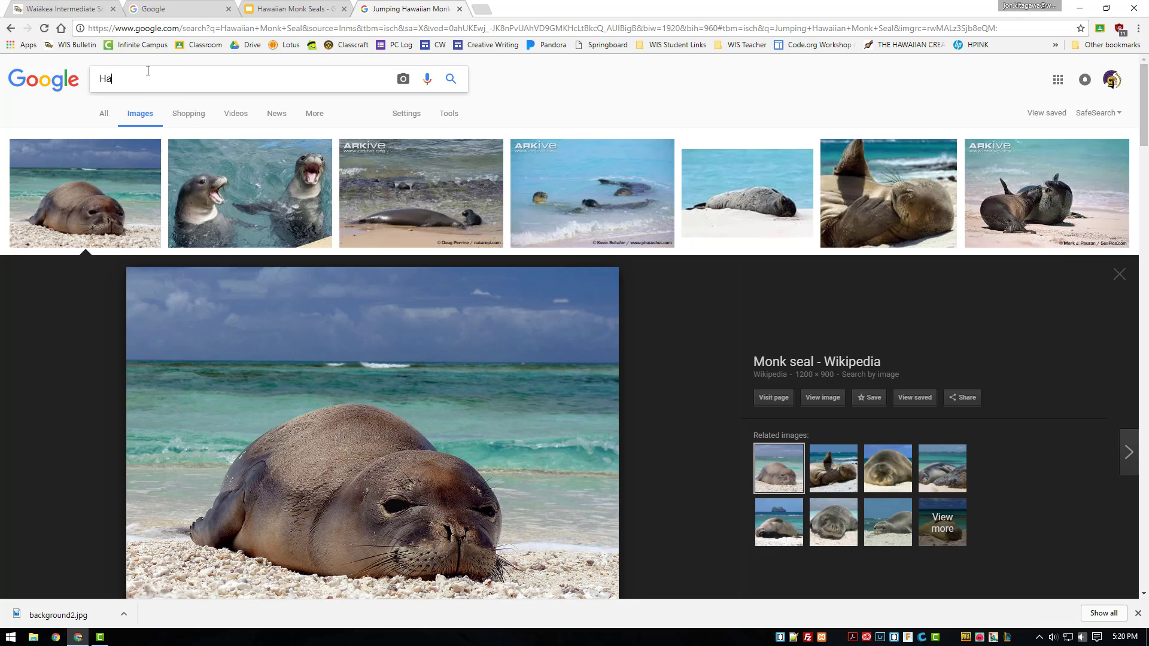
{"action": "type", "text": "waiian Monk Seal"}
{"action": "key", "text": "Return"}
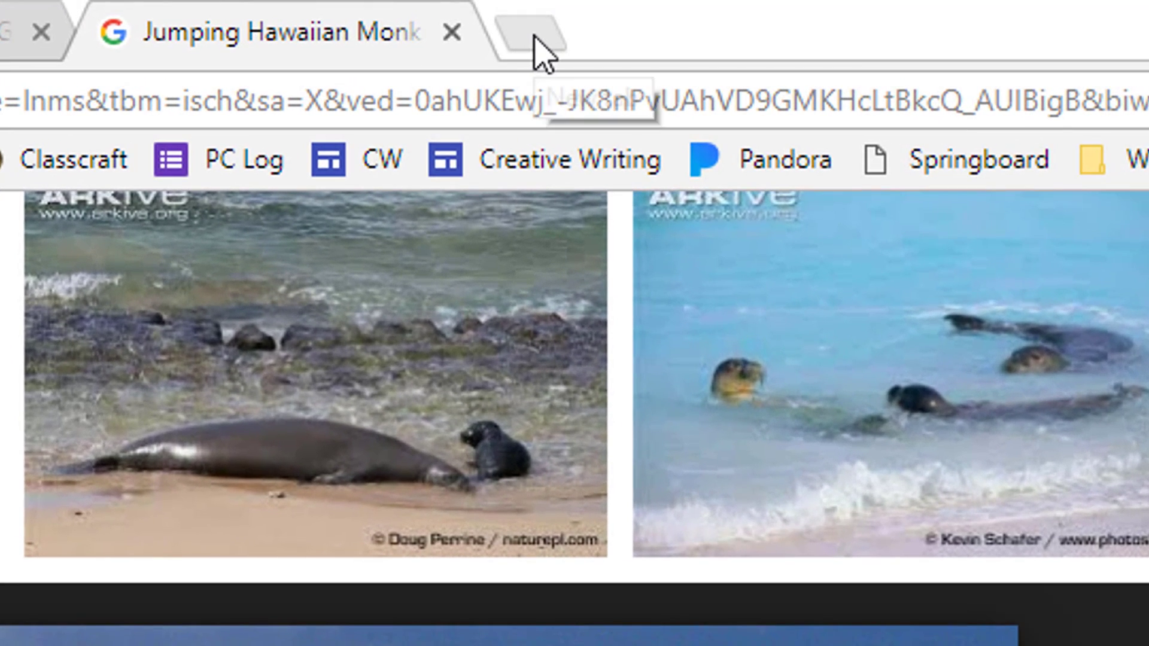
Load pixlr.com in a new browser tab and scroll down the page.
{"action": "left_click", "coordinate": [518, 27]}
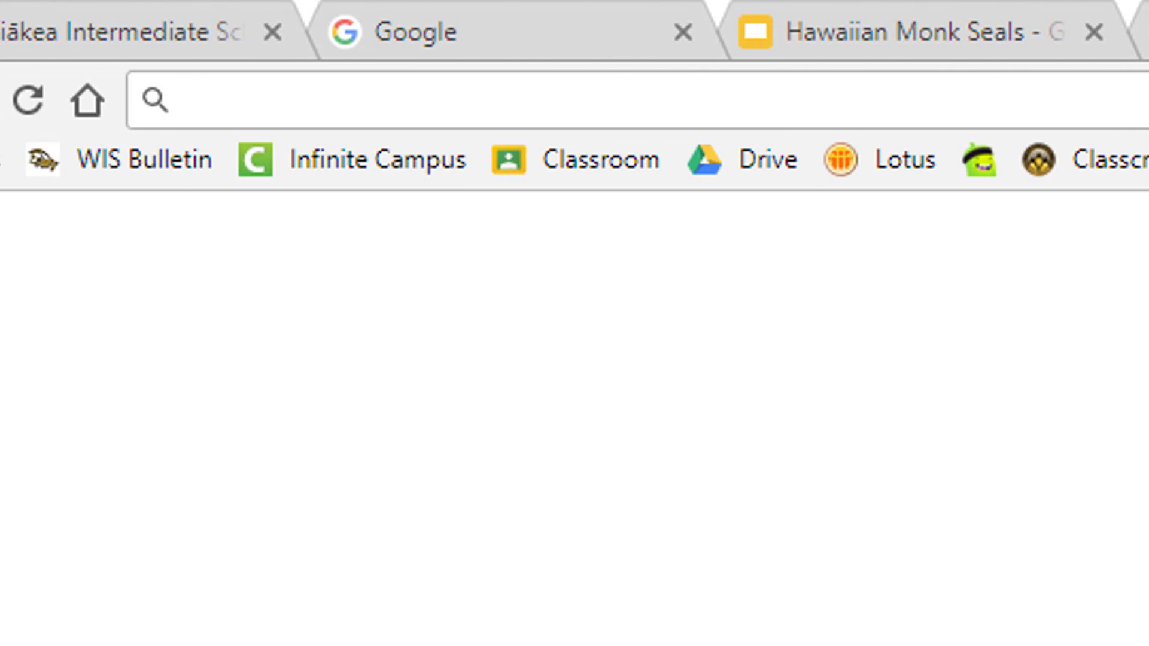
{"action": "type", "text": "pixlr."}
{"action": "key", "text": "Return"}
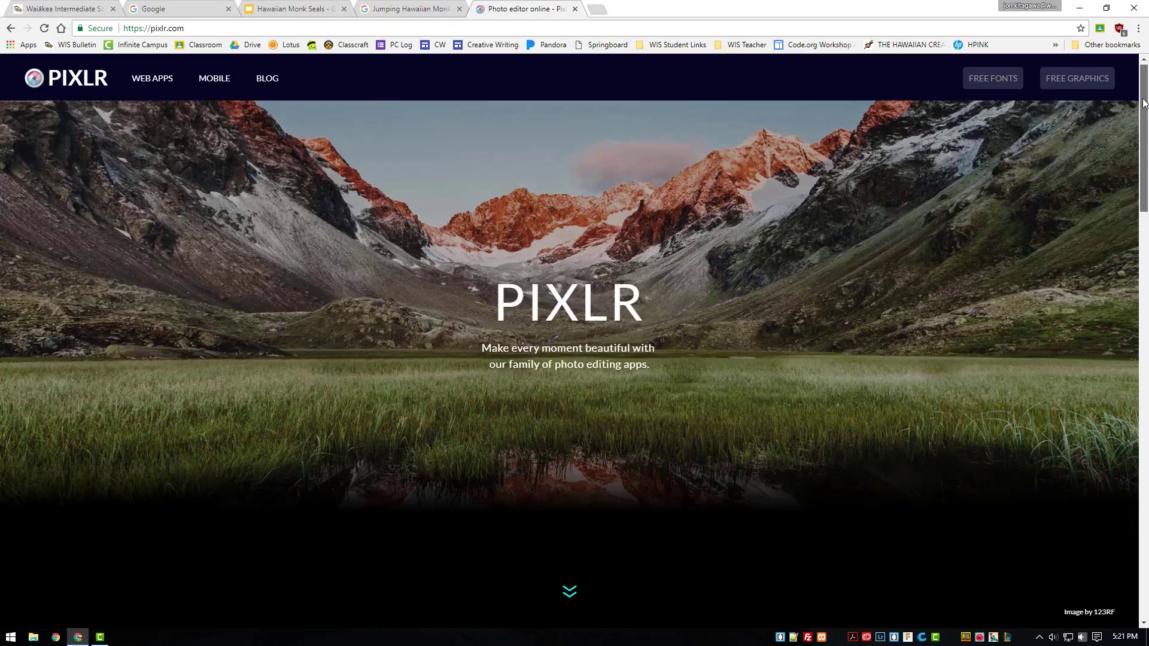
{"action": "left_click_drag", "start_coordinate": [1145, 72], "coordinate": [1125, 232]}
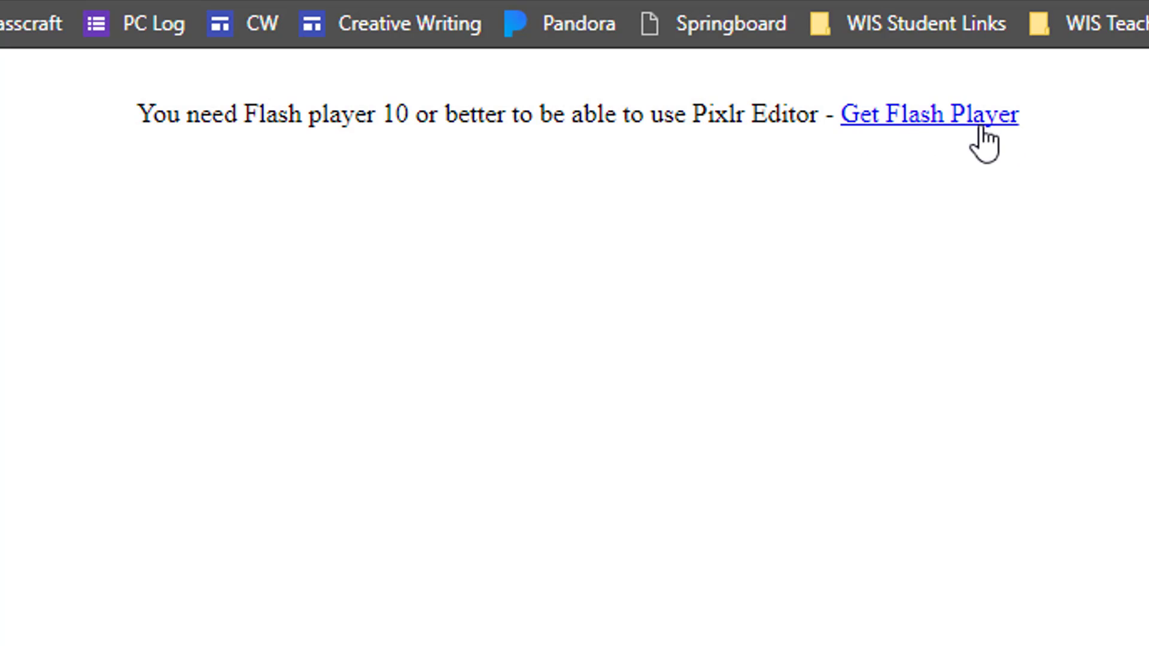
Allow pixlr.com to run Flash, staying on the page, and reload to start Pixlr Editor.
{"action": "left_click", "coordinate": [927, 117]}
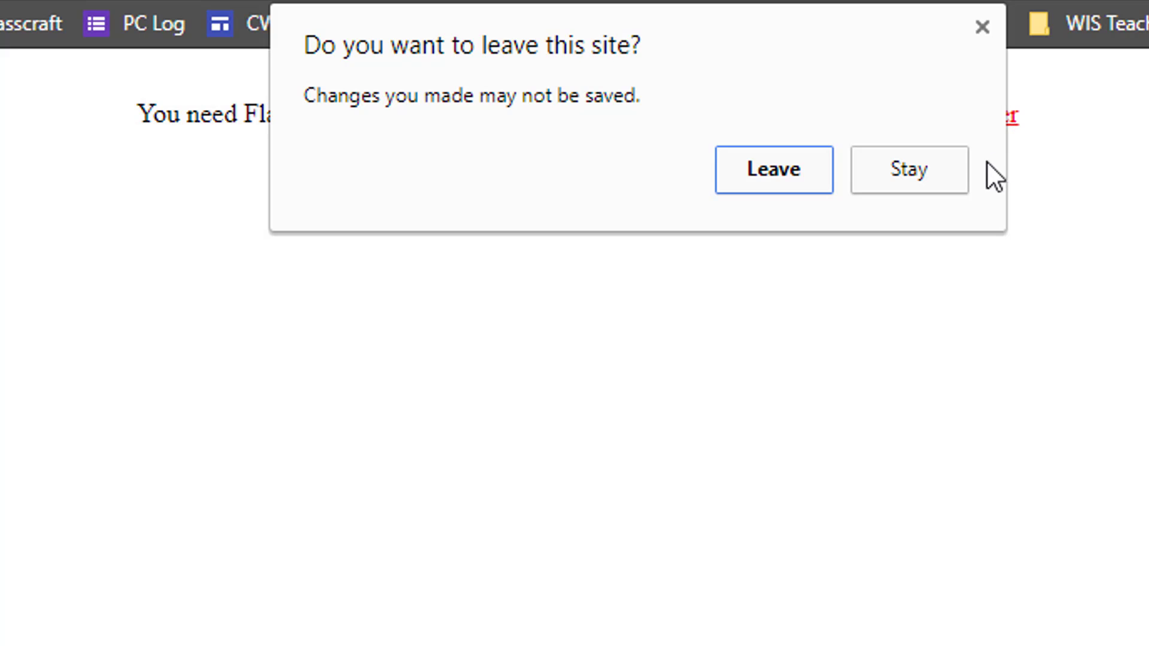
{"action": "left_click", "coordinate": [752, 160]}
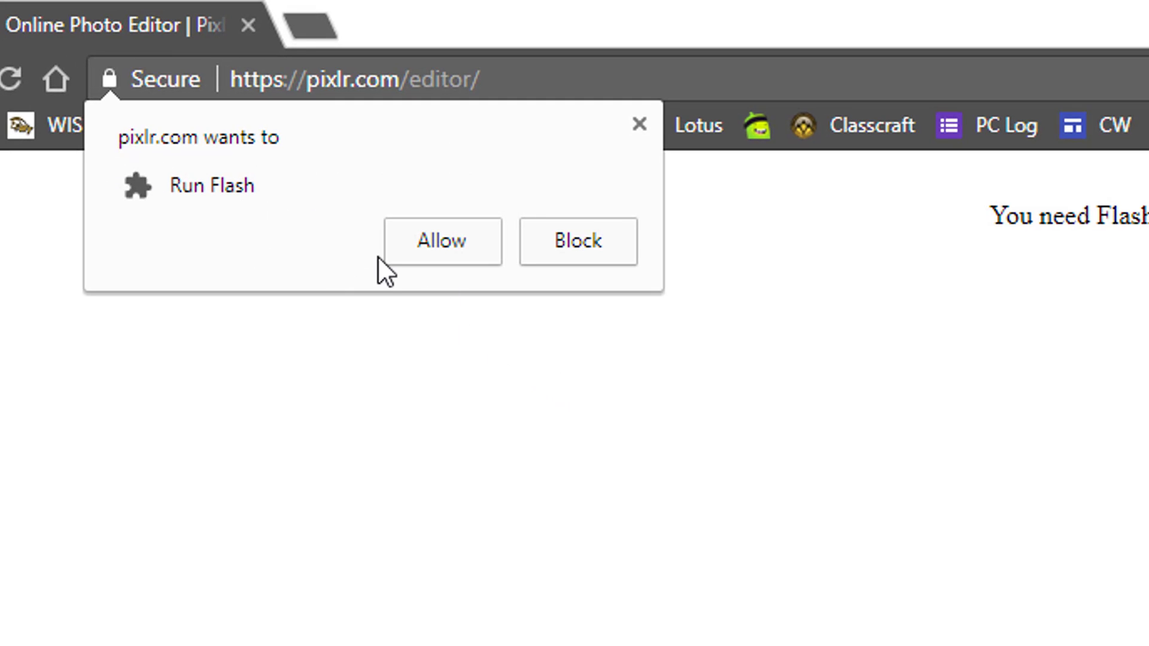
{"action": "left_click", "coordinate": [444, 246]}
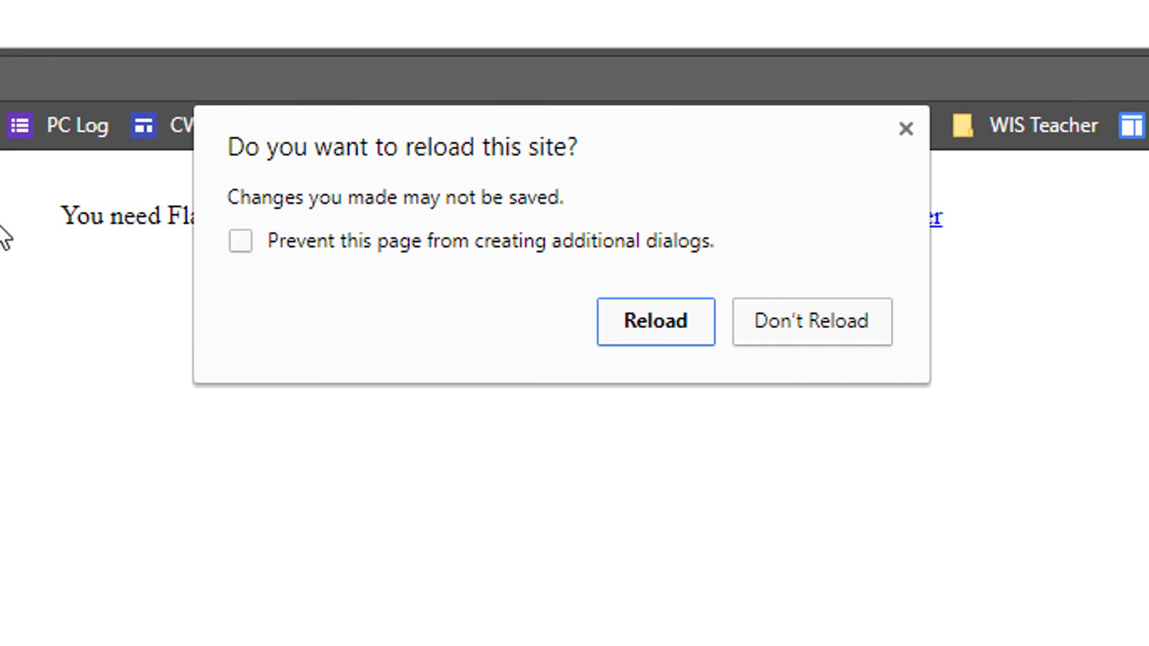
{"action": "left_click", "coordinate": [647, 326]}
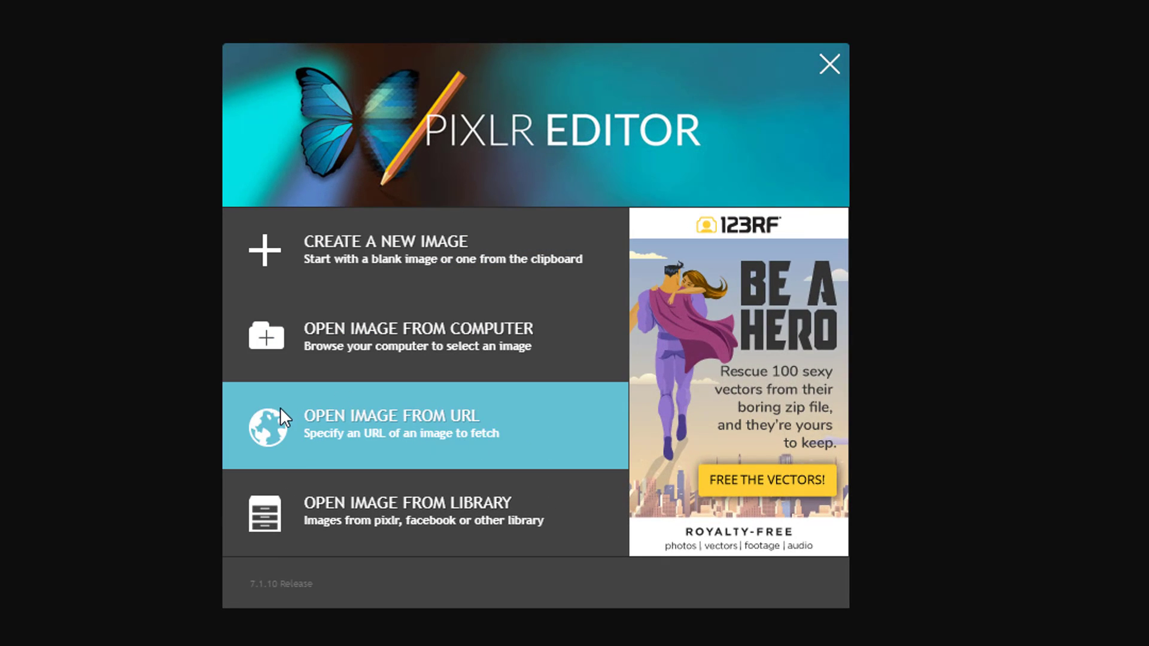
Open the seal photo by URL, pasting the image address copied from Google Images.
{"action": "left_click", "coordinate": [509, 411]}
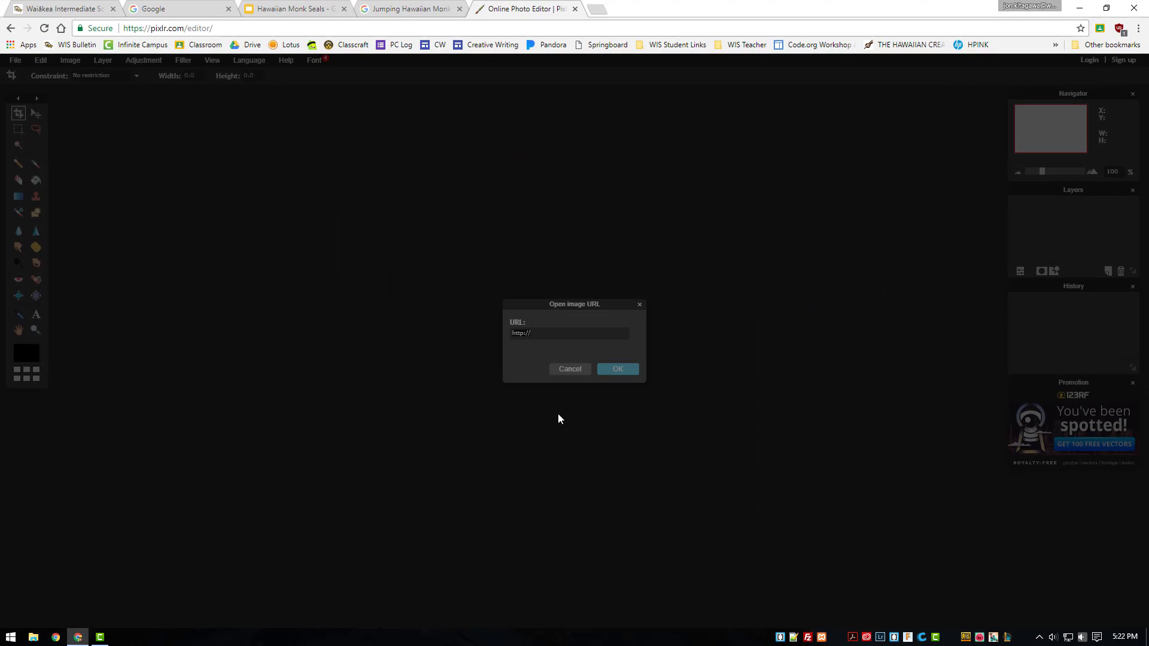
{"action": "left_click", "coordinate": [446, 6]}
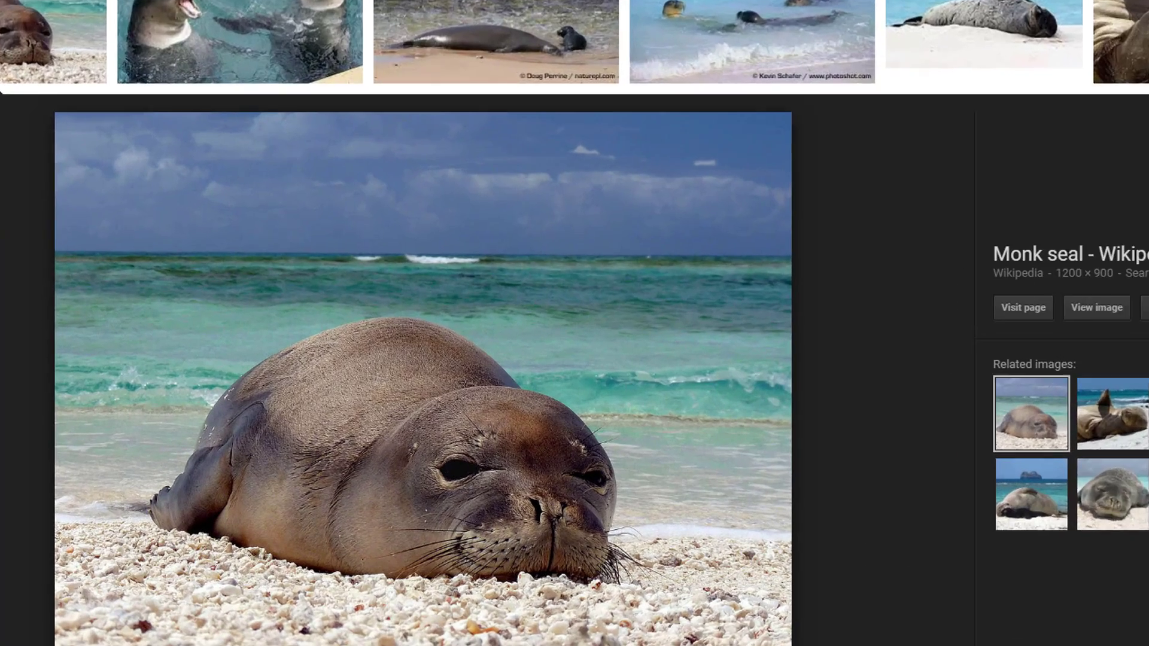
{"action": "scroll", "coordinate": [644, 294], "scroll_direction": "down", "scroll_amount": 2}
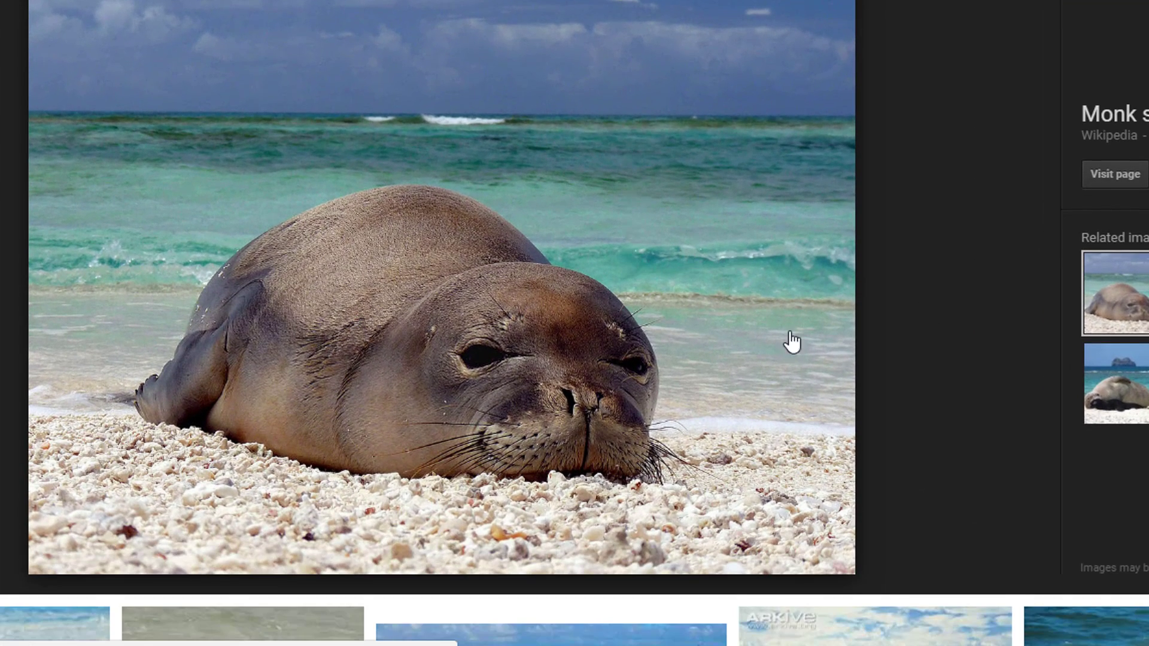
{"action": "scroll", "coordinate": [791, 343], "scroll_direction": "down", "scroll_amount": 2}
{"action": "right_click", "coordinate": [335, 64]}
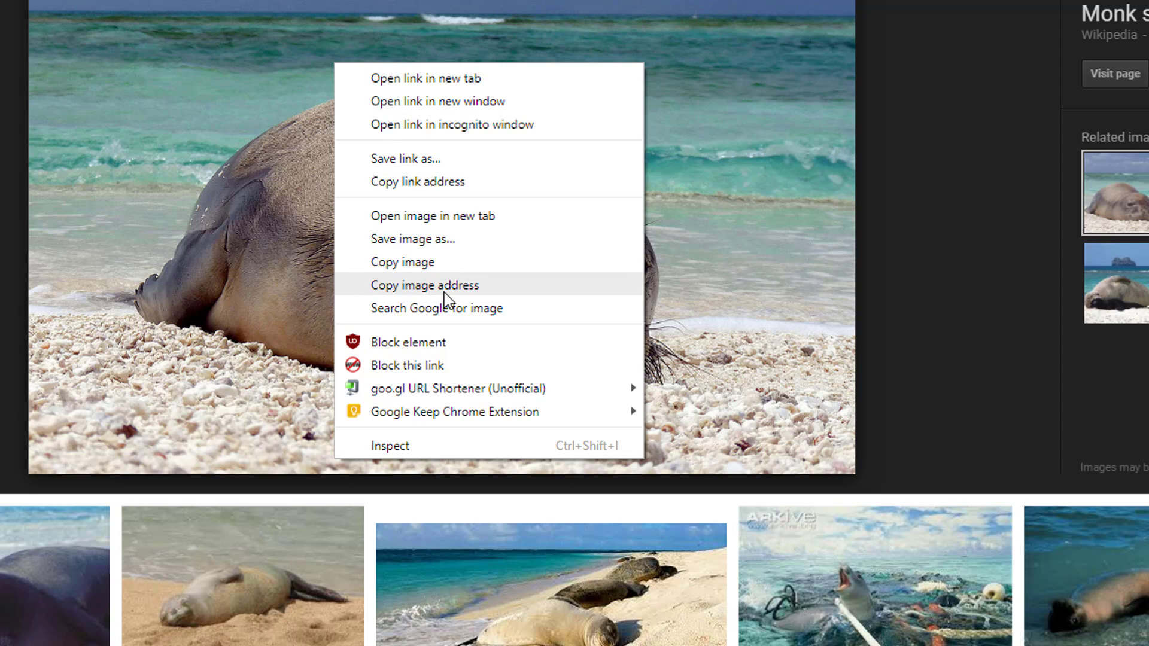
{"action": "left_click", "coordinate": [448, 287]}
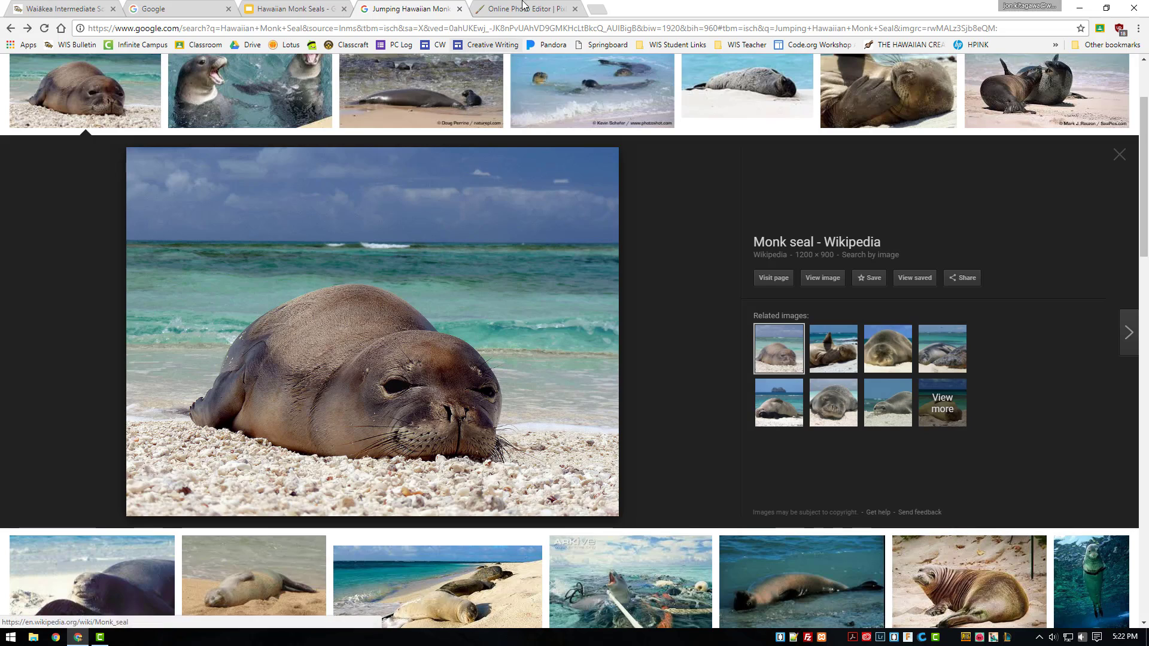
{"action": "left_click", "coordinate": [524, 9]}
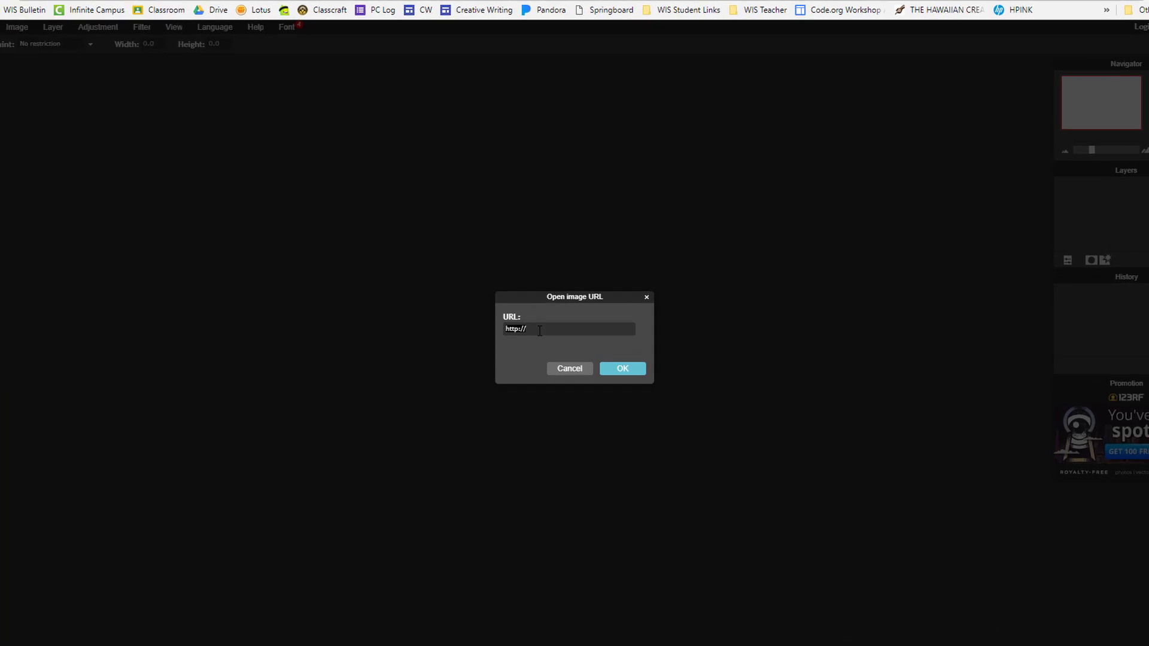
{"action": "right_click", "coordinate": [542, 335]}
{"action": "left_click", "coordinate": [569, 376]}
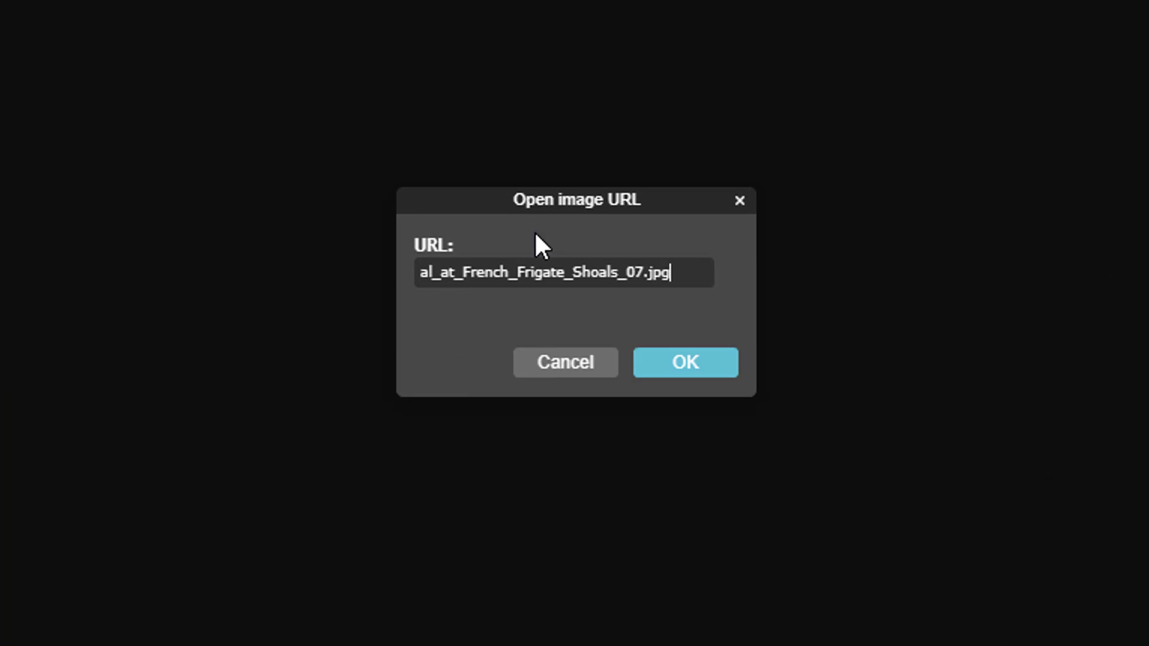
{"action": "left_click", "coordinate": [674, 365]}
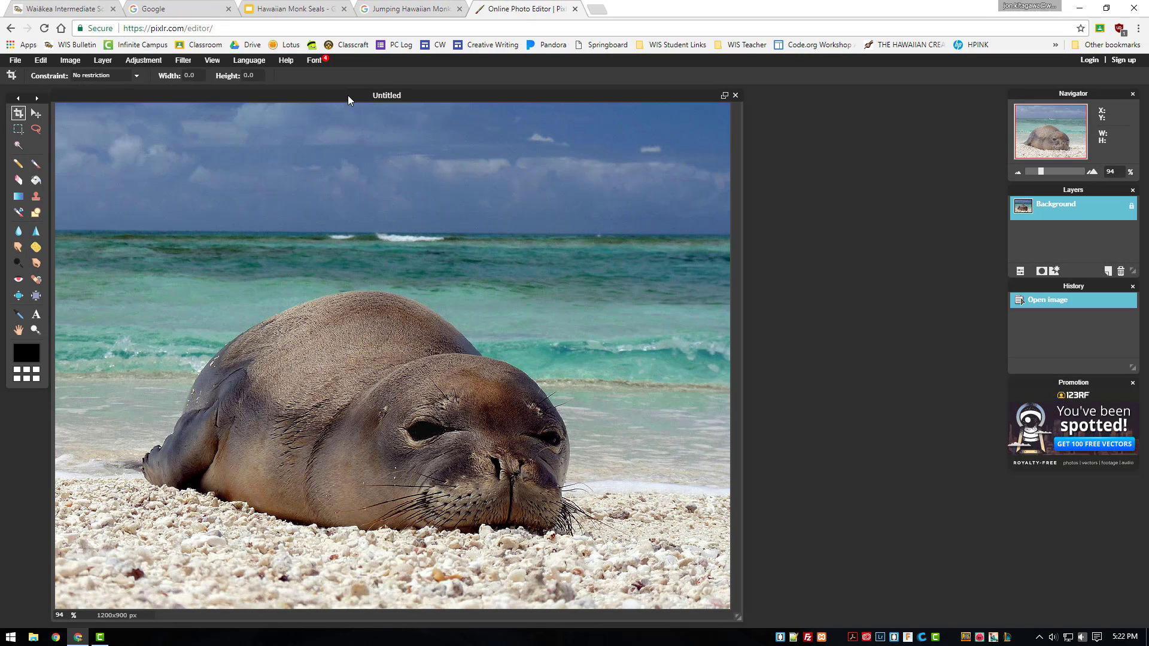
Centre the image window and unlock the Background layer into Layer 0.
{"action": "left_click_drag", "start_coordinate": [349, 100], "coordinate": [453, 100]}
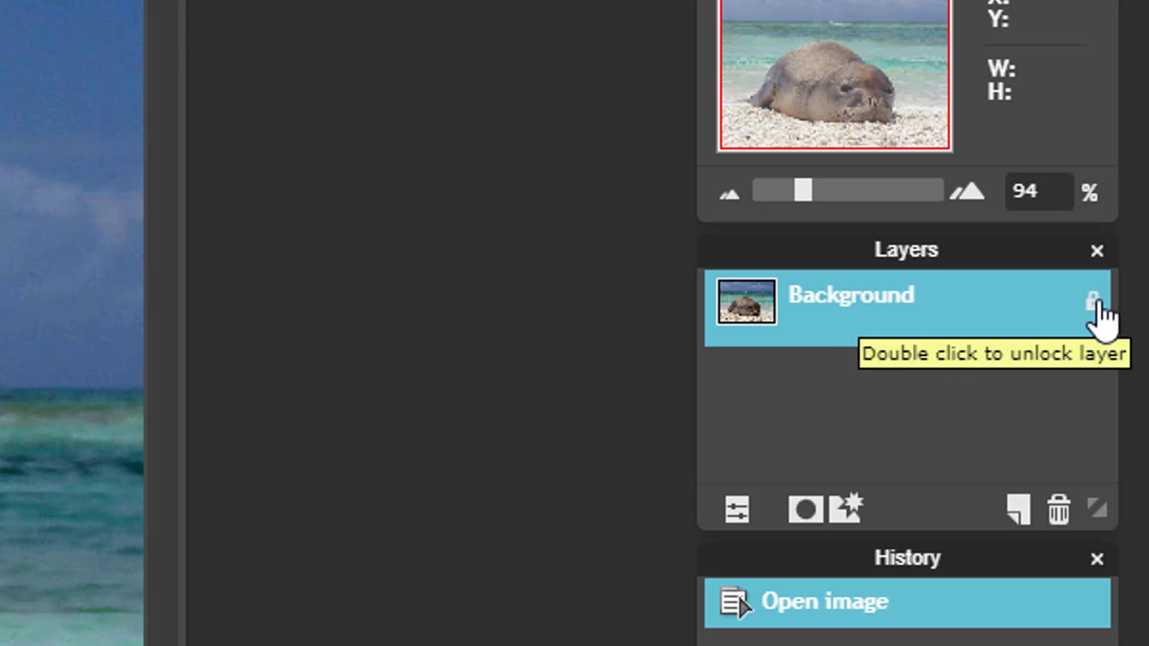
{"action": "double_click", "coordinate": [1095, 302]}
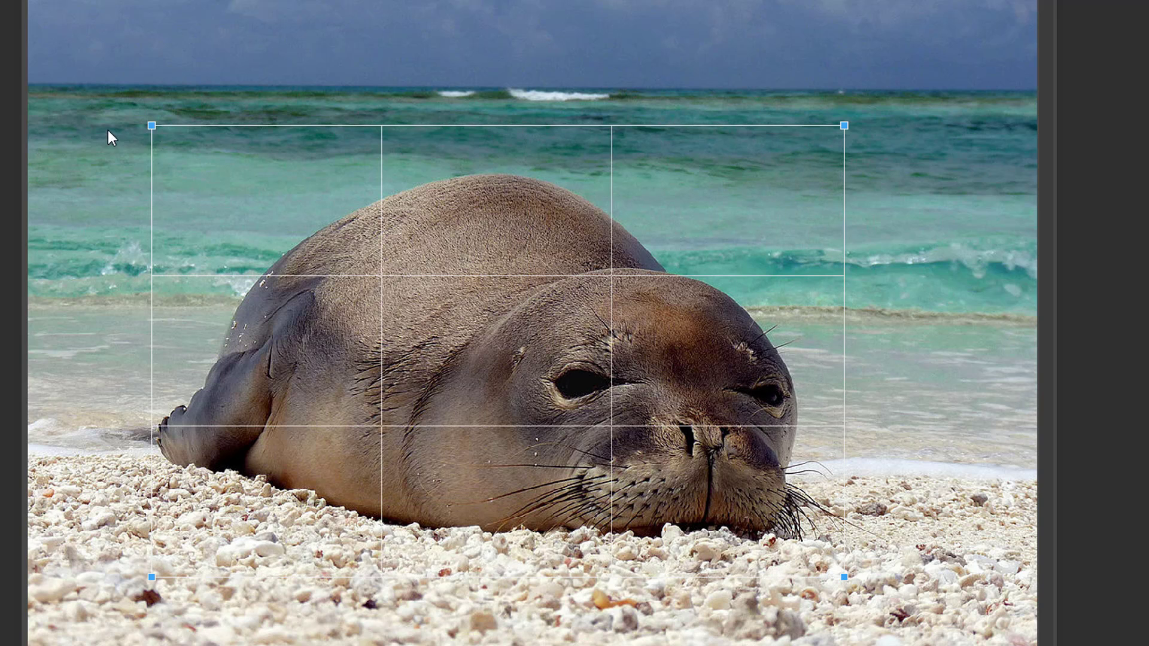
Crop the photo tightly around the seal to 849x470 px.
{"action": "left_click_drag", "start_coordinate": [152, 126], "coordinate": [137, 167]}
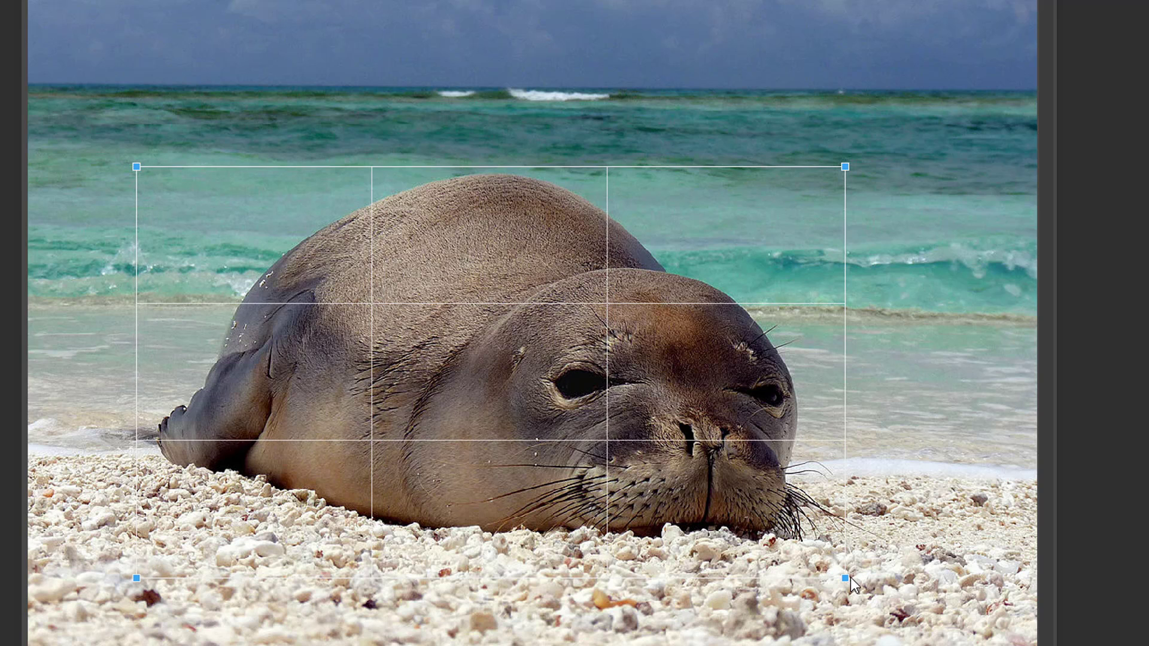
{"action": "left_click_drag", "start_coordinate": [845, 579], "coordinate": [872, 564]}
{"action": "double_click", "coordinate": [465, 342]}
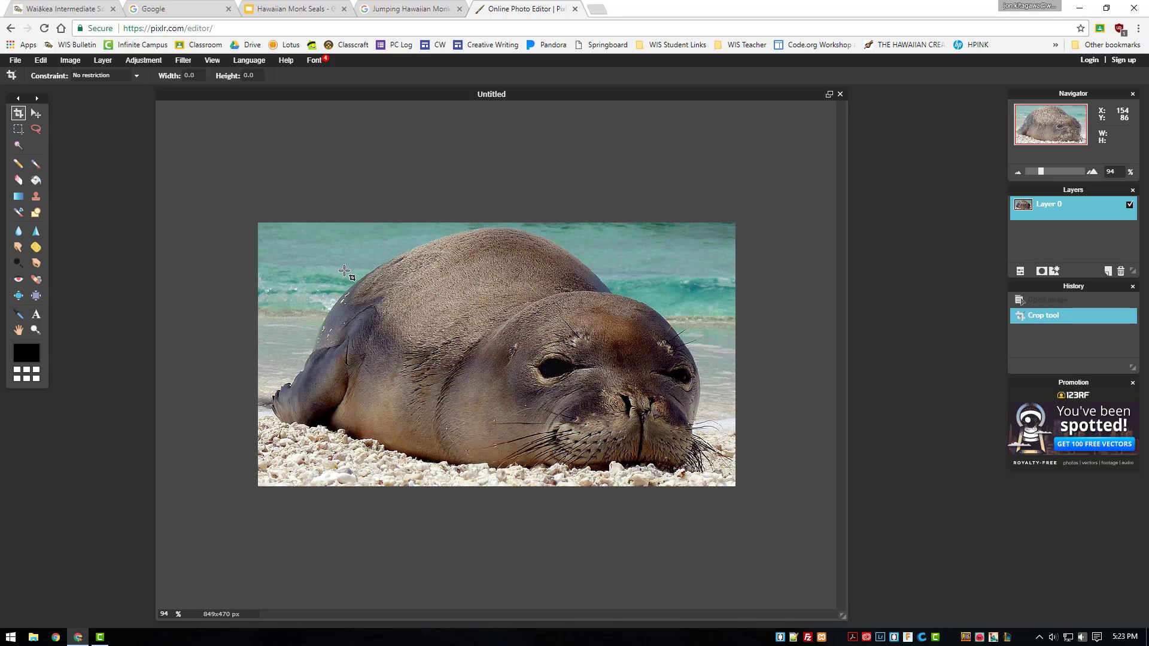
Zoom in on the seal photo, setting the zoom field to 150%.
{"action": "key", "text": "ctrl+plus"}
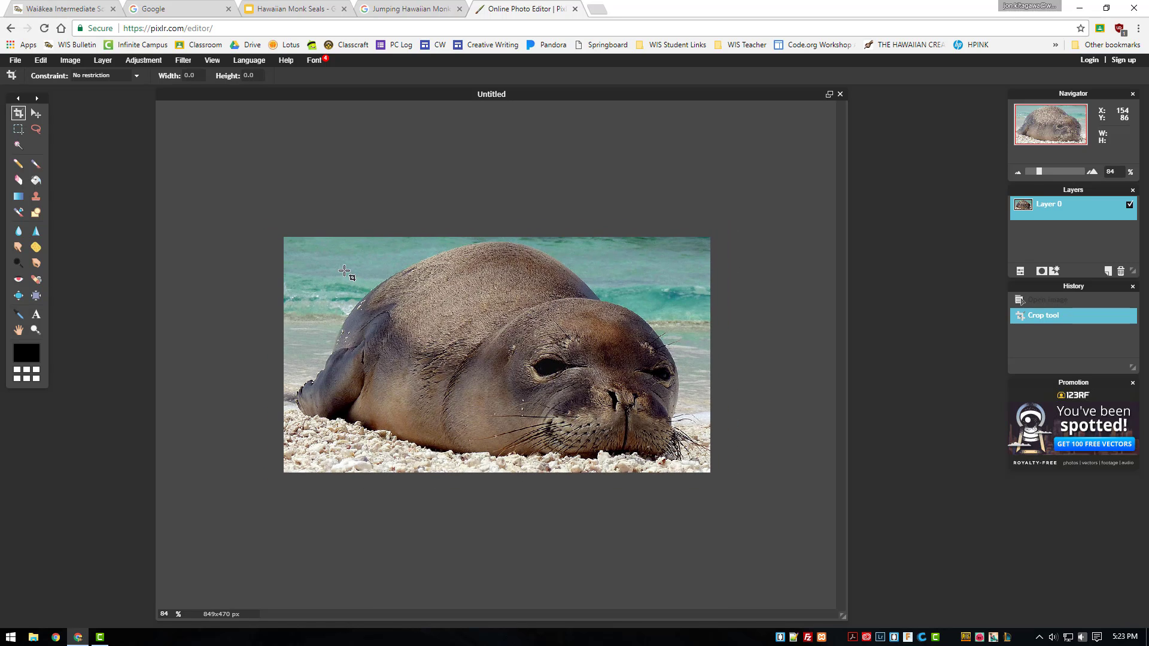
{"action": "key", "text": "ctrl+plus"}
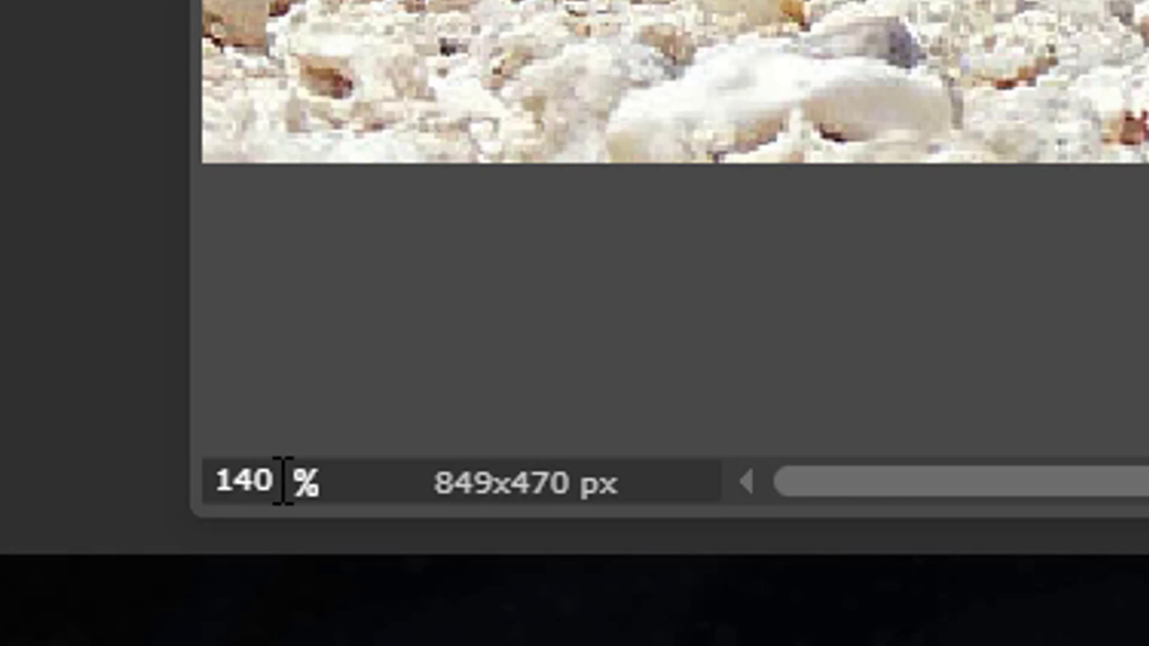
{"action": "left_click_drag", "start_coordinate": [283, 482], "coordinate": [215, 493]}
{"action": "type", "text": "150"}
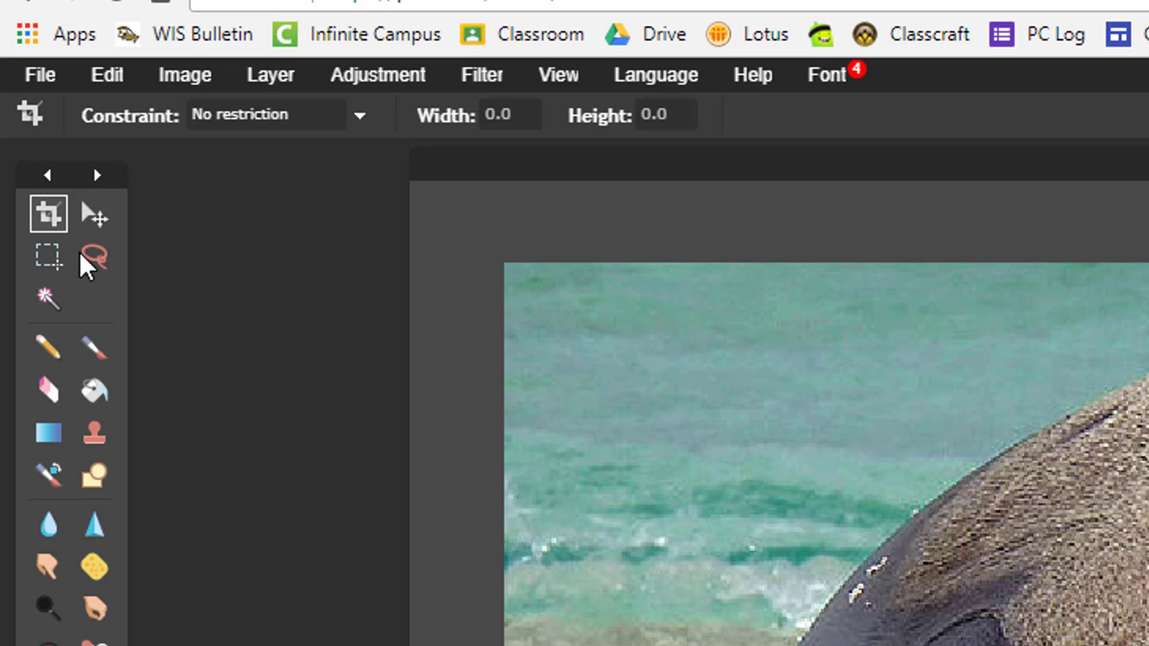
Choose the Lasso tool in polygonal selection mode.
{"action": "left_click", "coordinate": [94, 257]}
{"action": "left_click", "coordinate": [131, 114]}
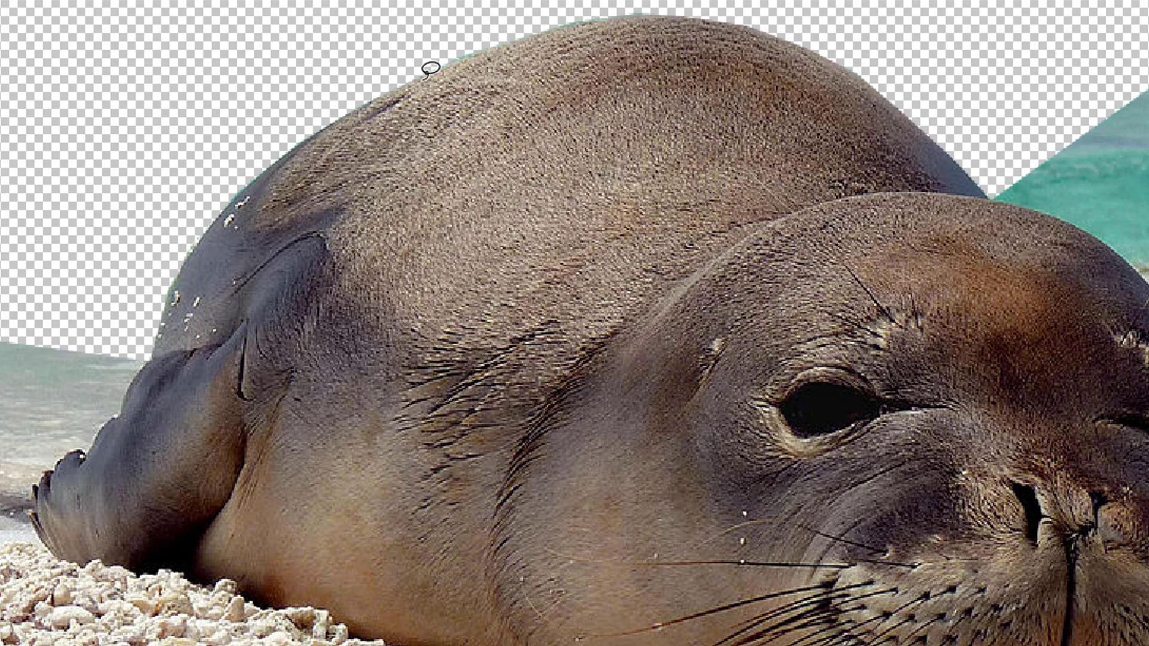
Cut out the lassoed water and delete the sand below the seal's traced outline.
{"action": "key", "text": "ctrl+x"}
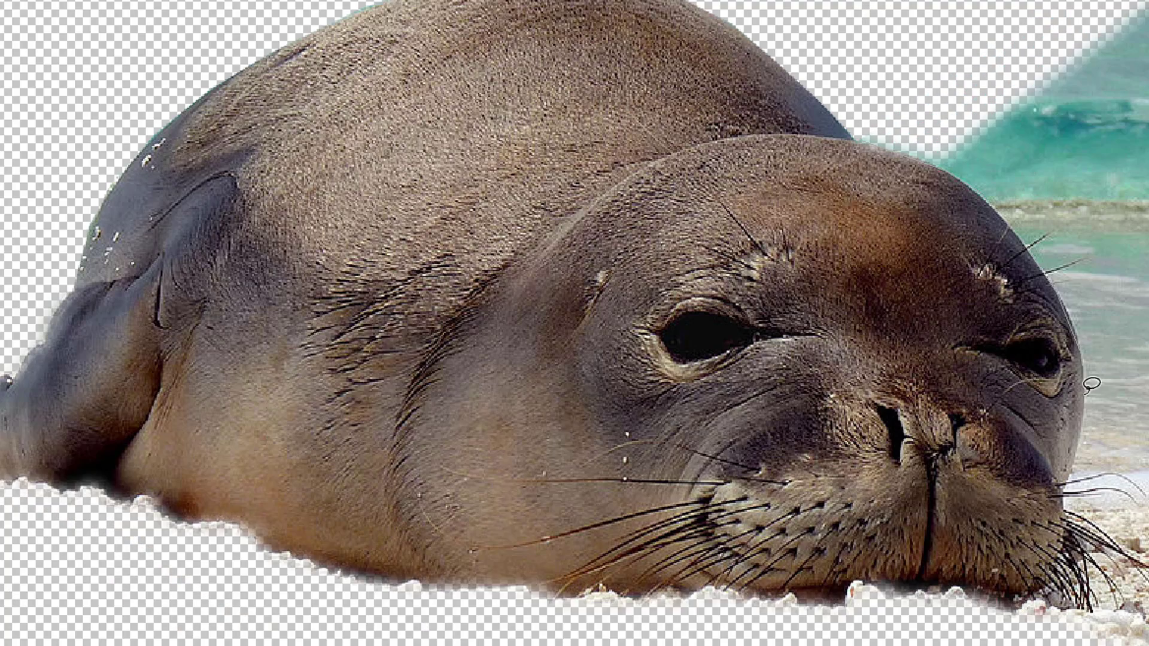
{"action": "key", "text": "Delete"}
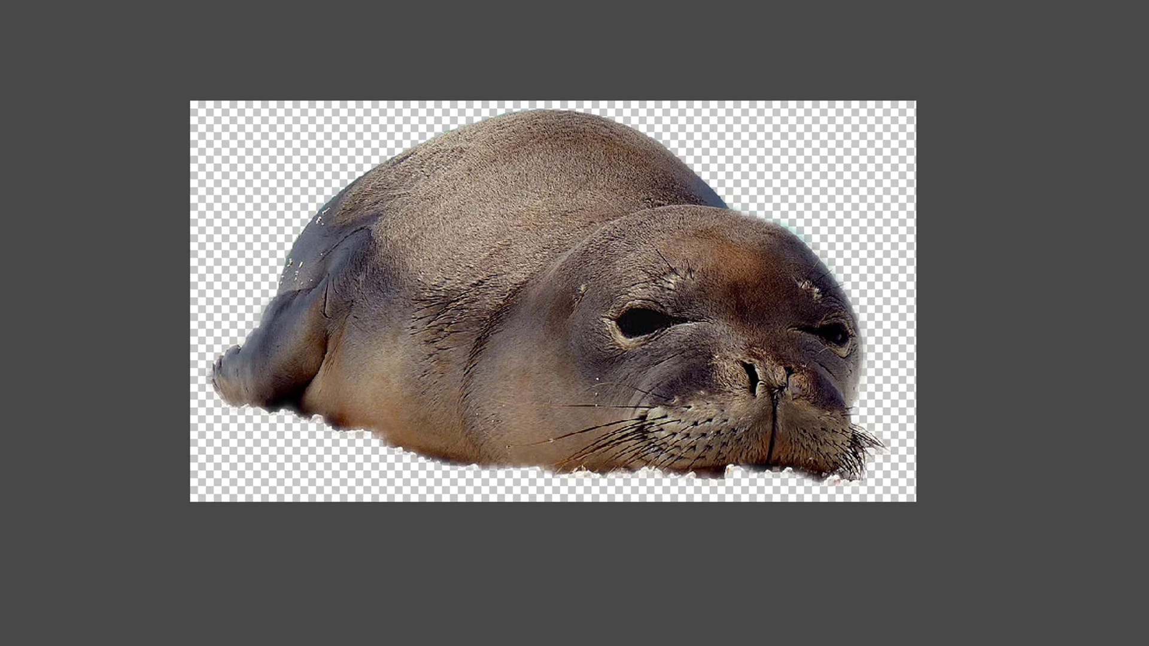
Save the cut-out as a PNG named 'Seal' in the Hawaiian Monk Seals folder.
{"action": "left_click", "coordinate": [33, 114]}
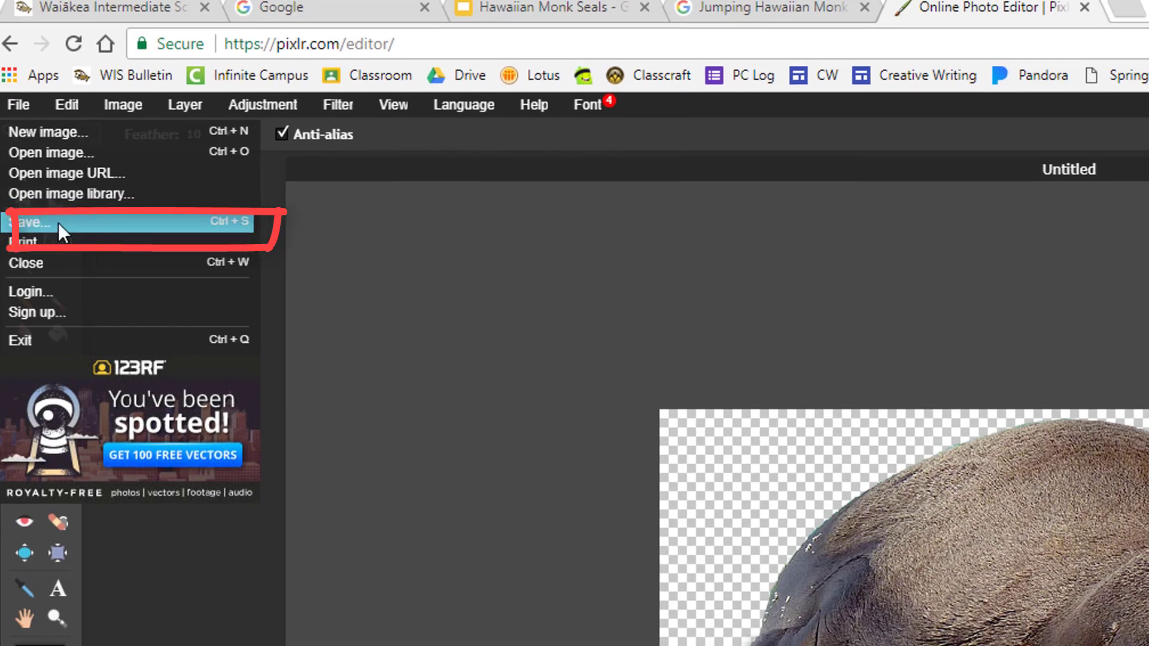
{"action": "left_click", "coordinate": [73, 231]}
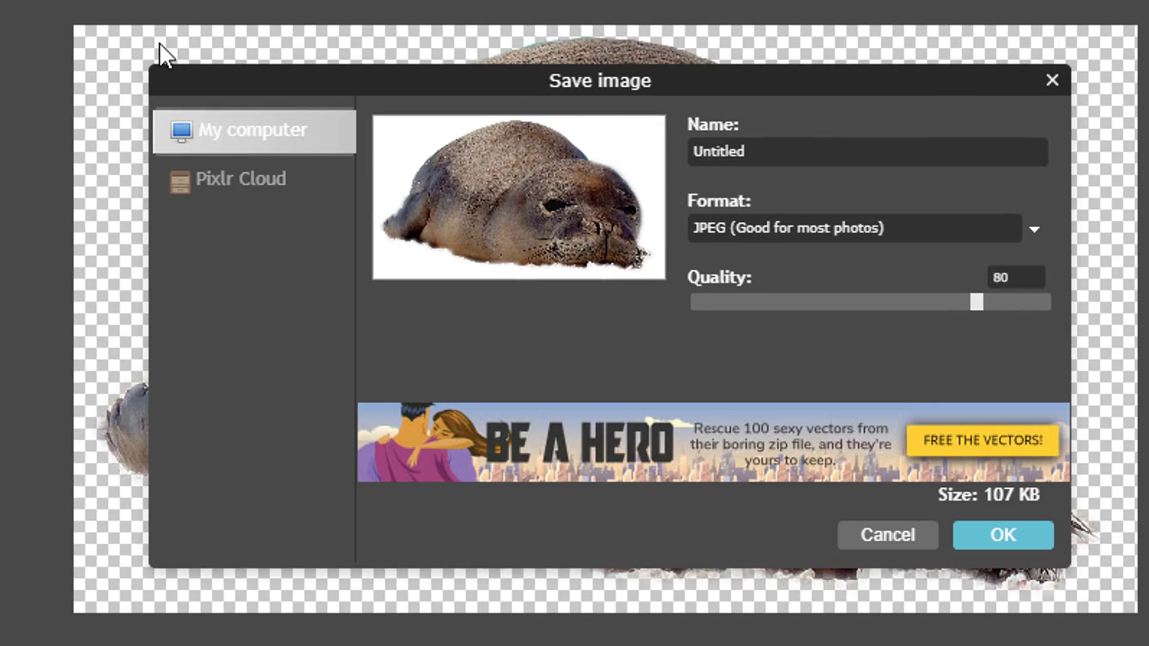
{"action": "left_click", "coordinate": [1029, 229]}
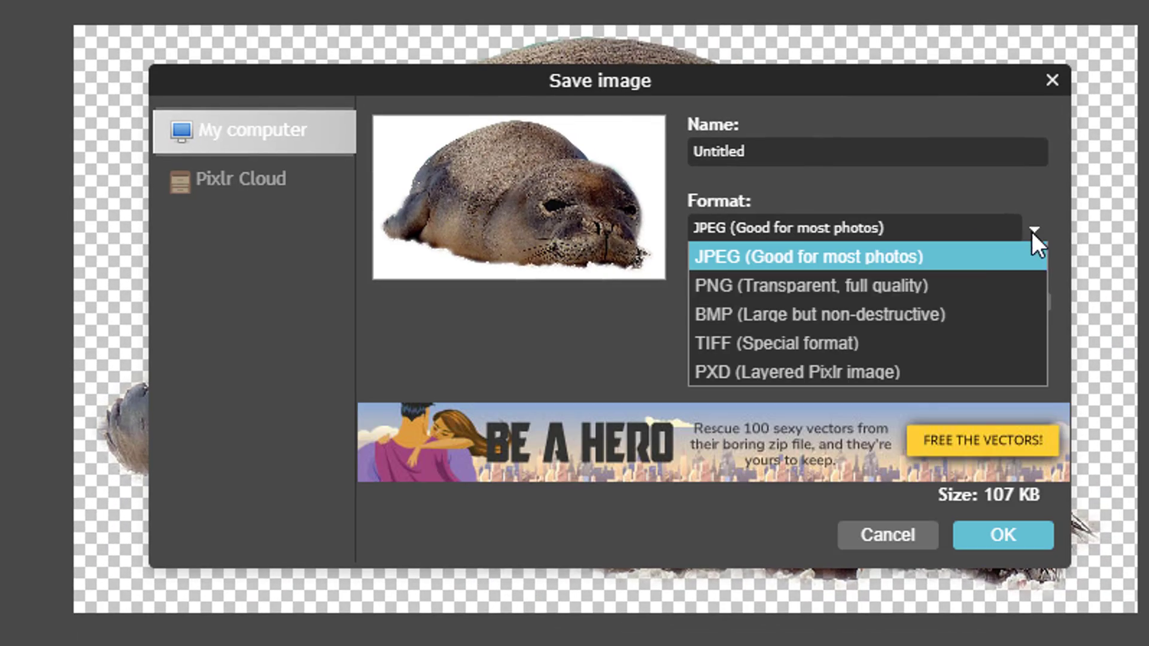
{"action": "left_click", "coordinate": [726, 286]}
{"action": "double_click", "coordinate": [704, 141]}
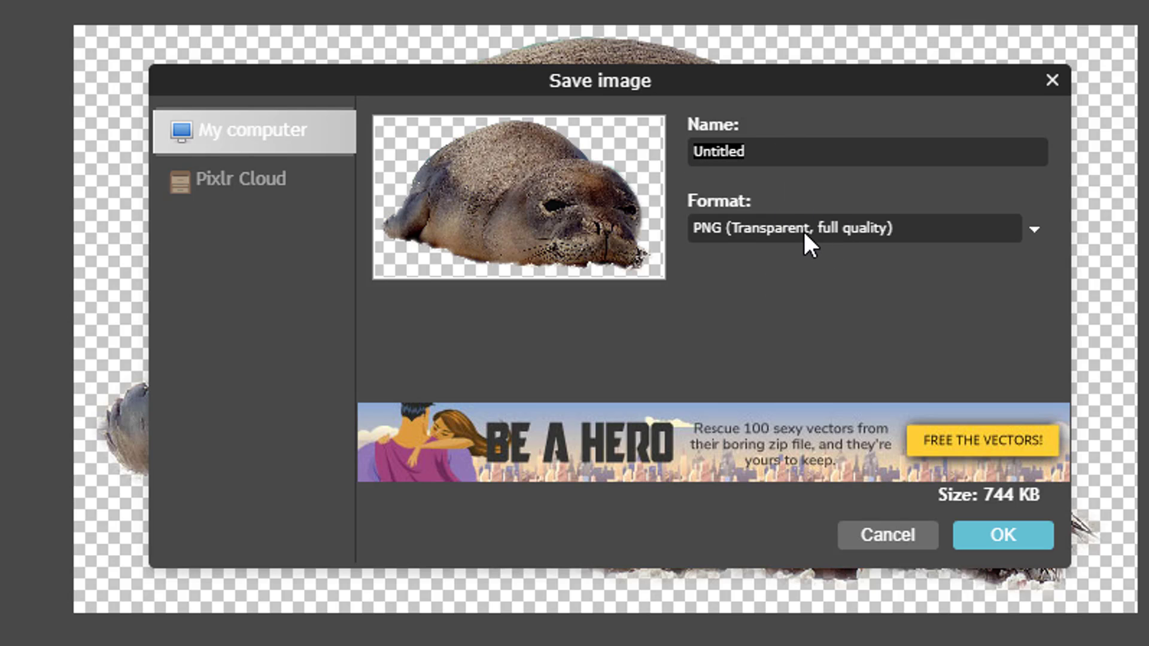
{"action": "type", "text": "Seal"}
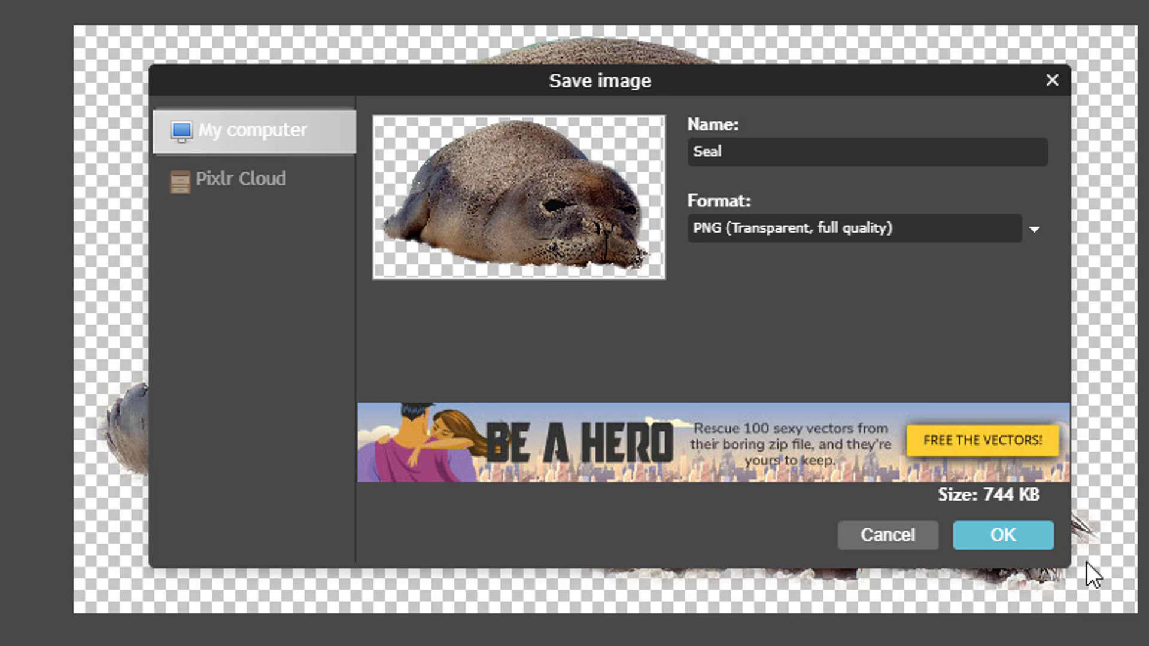
{"action": "left_click", "coordinate": [1020, 539]}
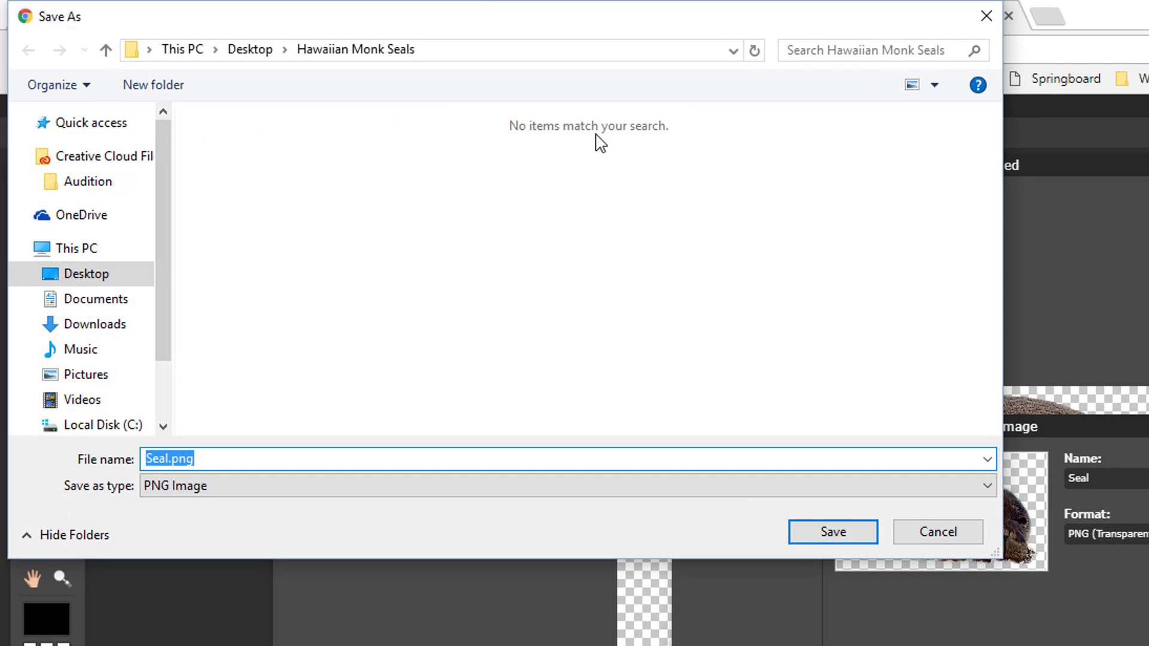
{"action": "left_click_drag", "start_coordinate": [486, 29], "coordinate": [886, 190]}
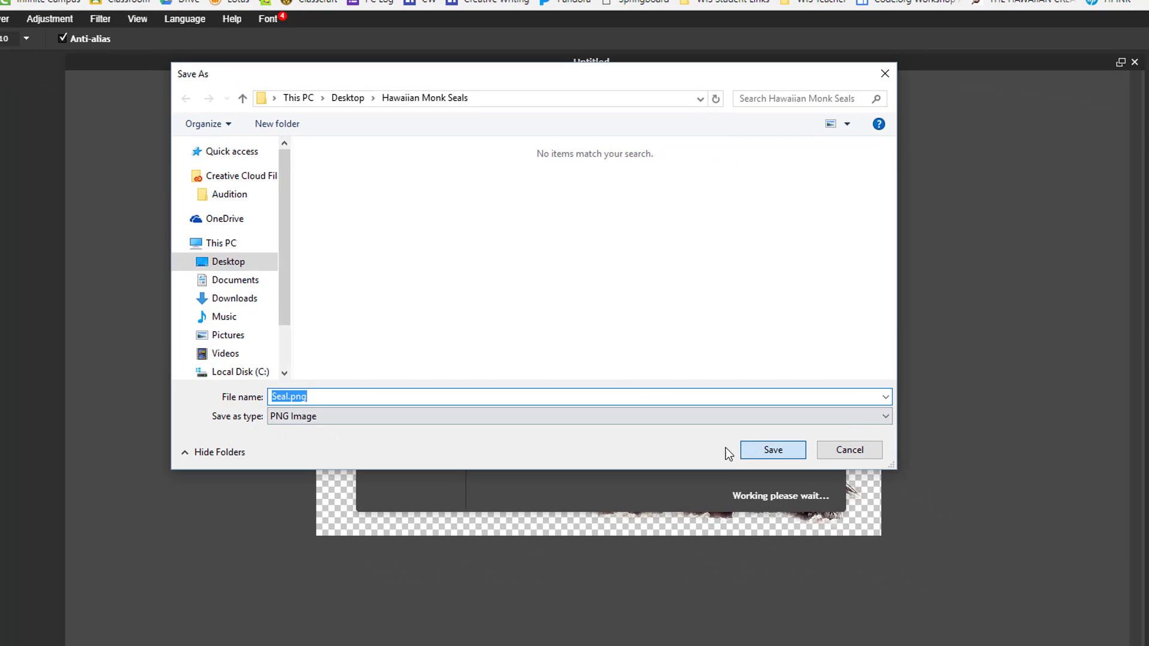
{"action": "key", "text": "Return"}
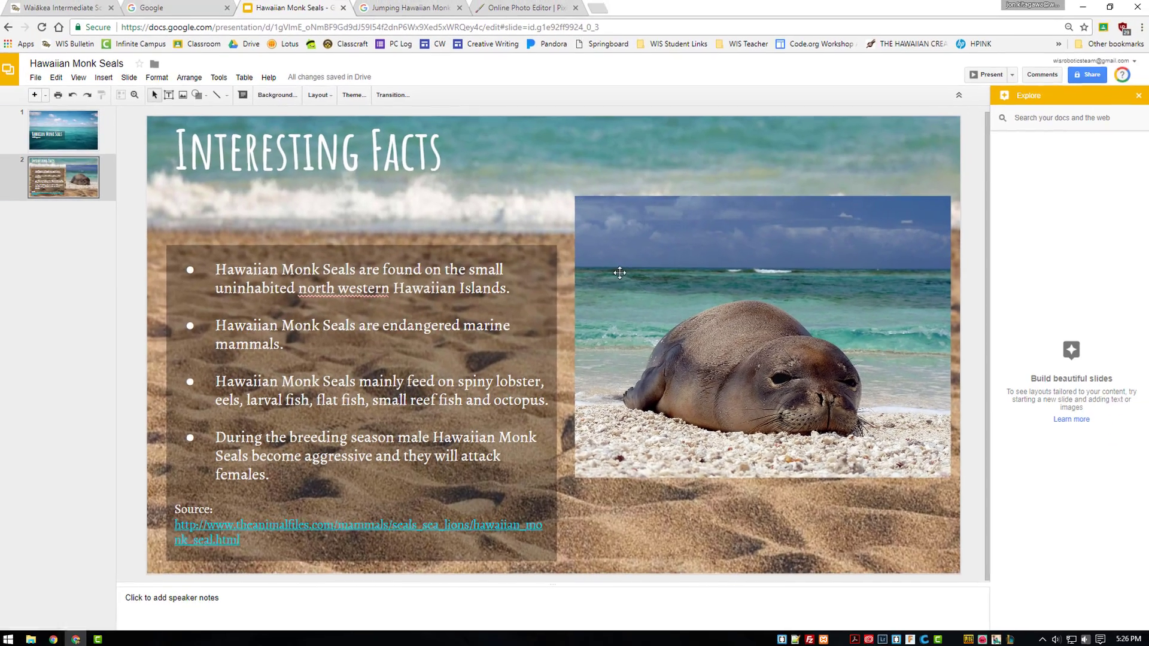
Upload Seal.png from the computer as an image on the Interesting Facts slide.
{"action": "left_click", "coordinate": [708, 260]}
{"action": "left_click", "coordinate": [821, 148]}
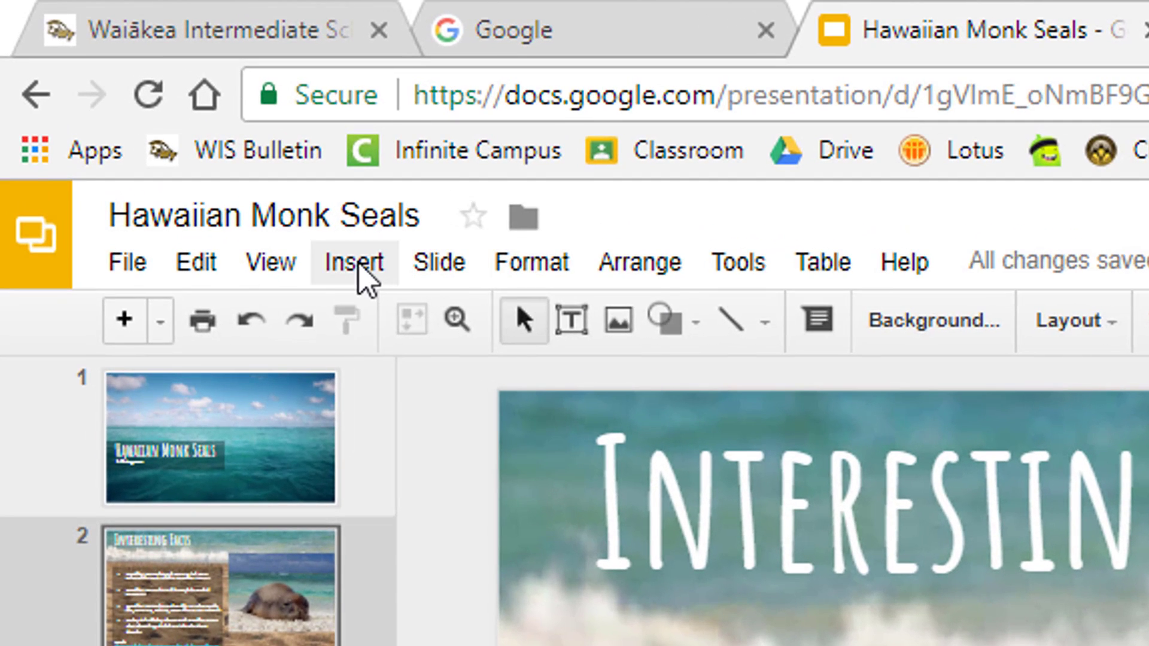
{"action": "left_click", "coordinate": [365, 278]}
{"action": "left_click", "coordinate": [383, 417]}
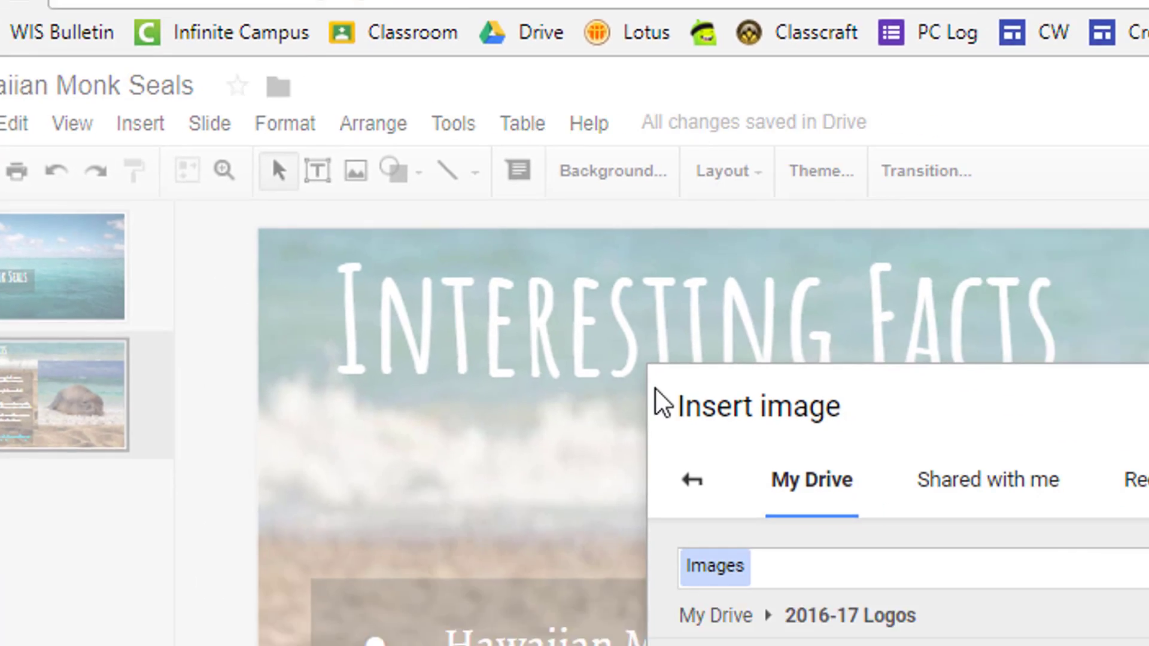
{"action": "left_click", "coordinate": [692, 479]}
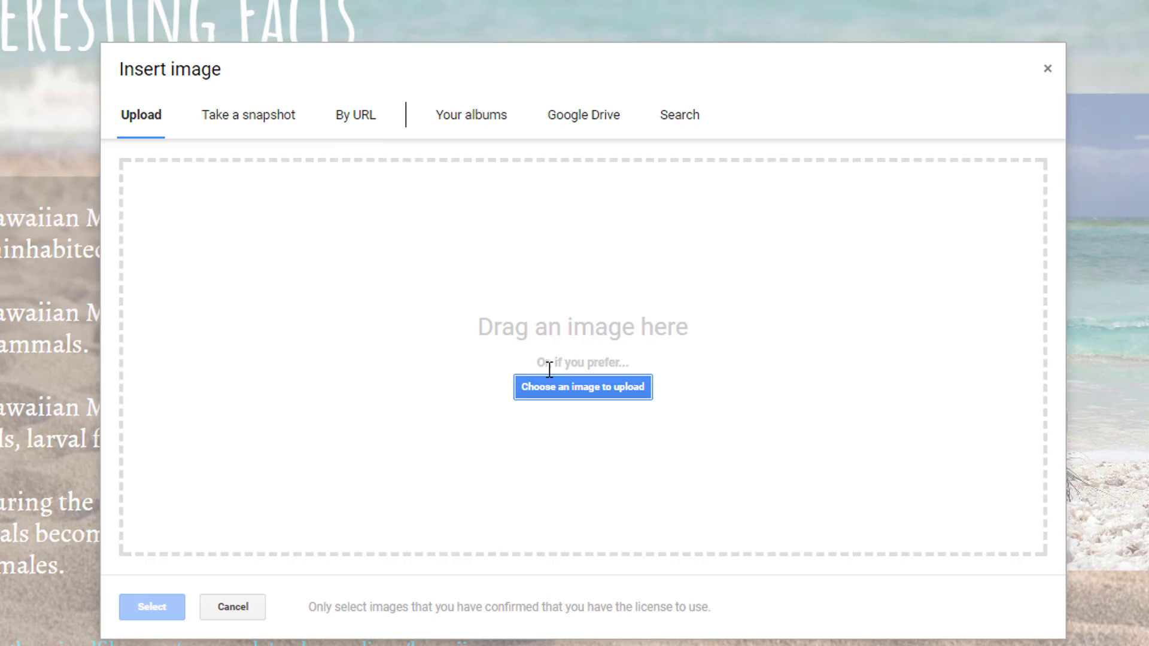
{"action": "left_click", "coordinate": [603, 396]}
{"action": "double_click", "coordinate": [463, 97]}
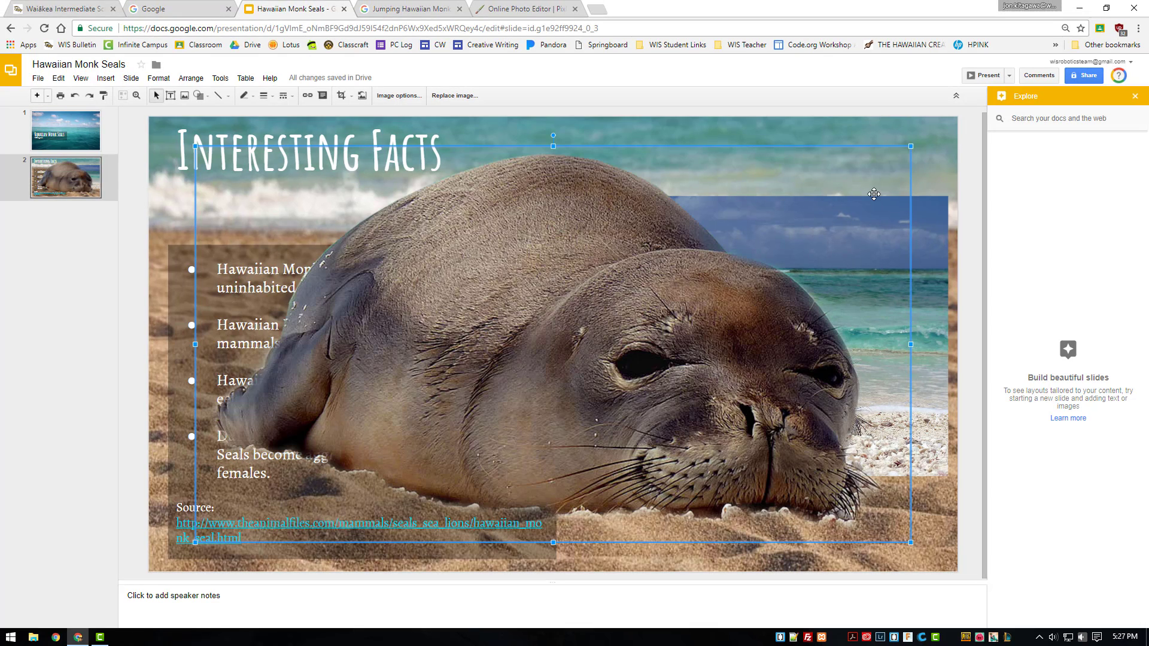
Shrink the inserted cutout seal by its corner toward the lower right.
{"action": "left_click_drag", "start_coordinate": [925, 208], "coordinate": [913, 165]}
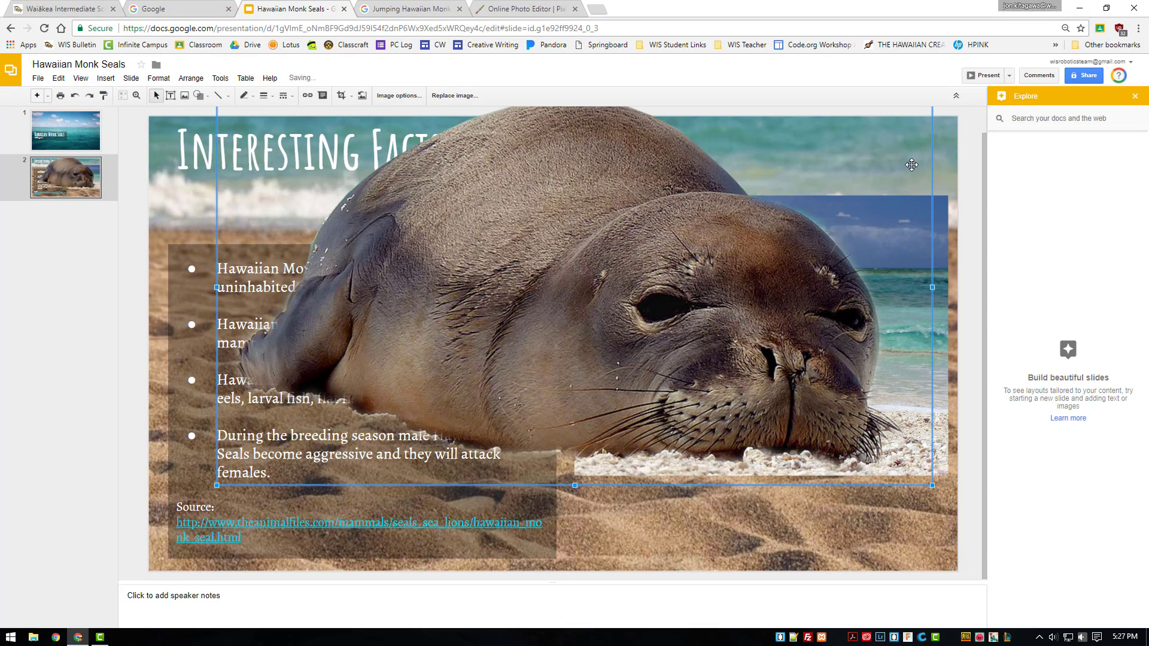
{"action": "key", "text": "ctrl+z"}
{"action": "left_click_drag", "start_coordinate": [215, 199], "coordinate": [575, 379]}
{"action": "left_click_drag", "start_coordinate": [756, 368], "coordinate": [774, 340]}
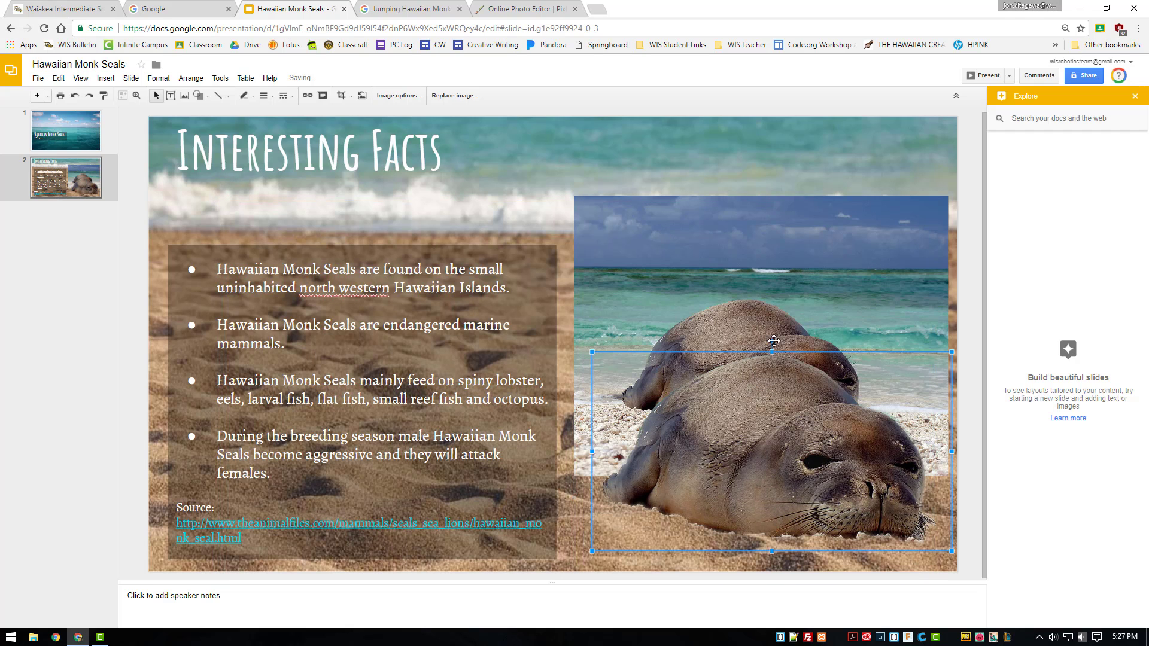
Delete the original ocean-background photo and position the cutout seal on the sand.
{"action": "left_click", "coordinate": [789, 204]}
{"action": "key", "text": "Delete"}
{"action": "left_click_drag", "start_coordinate": [765, 393], "coordinate": [767, 294]}
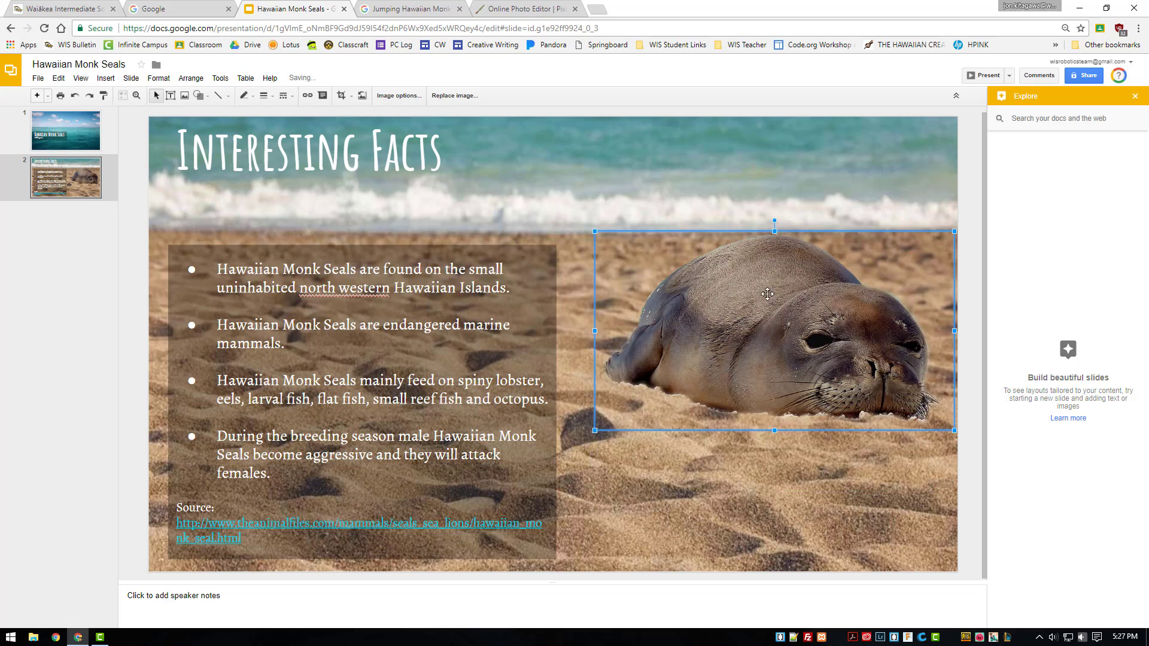
{"action": "left_click_drag", "start_coordinate": [849, 347], "coordinate": [859, 362]}
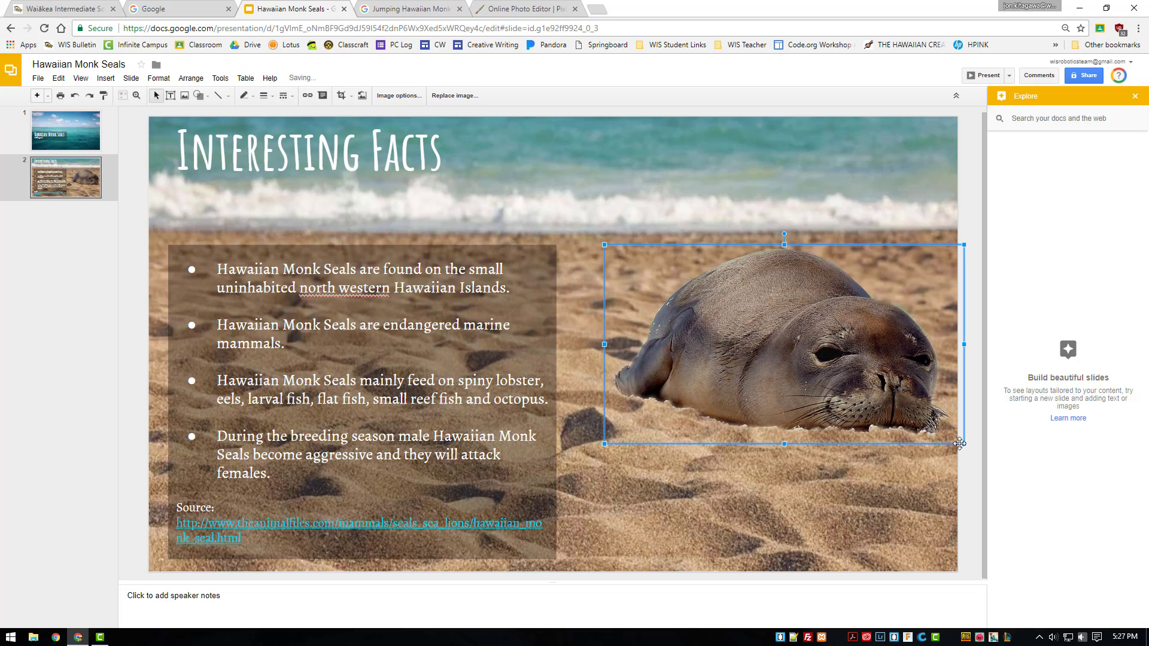
{"action": "left_click", "coordinate": [893, 194]}
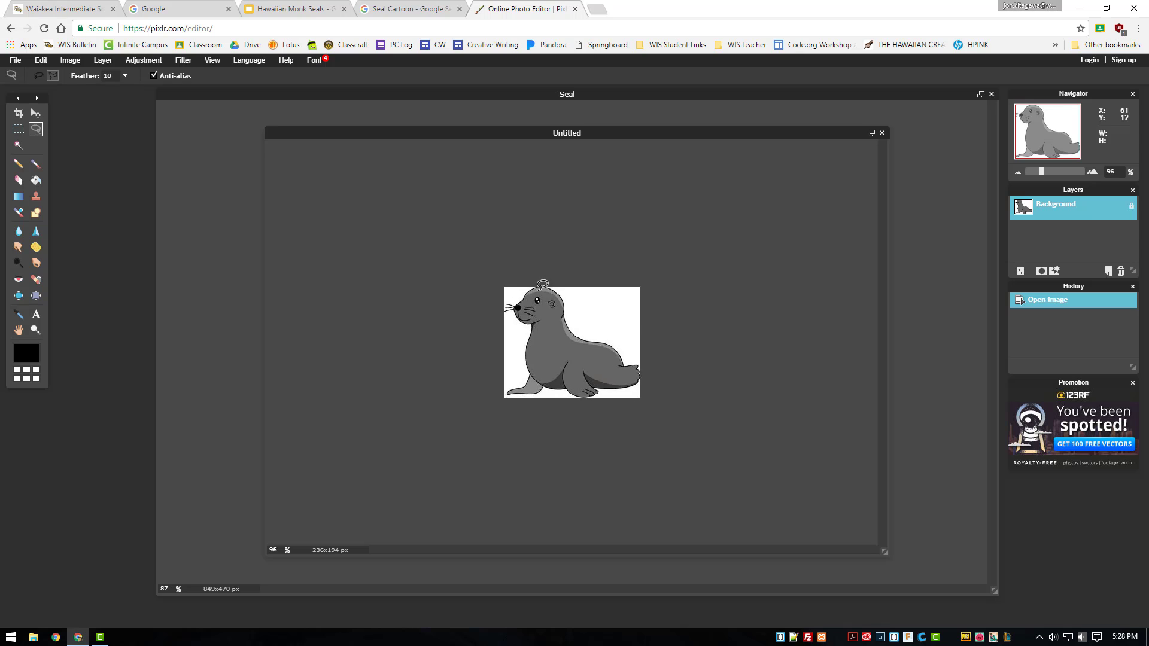
With the Magic Wand, delete the white areas at the seal's top-left, right, left and bottom-right.
{"action": "scroll", "coordinate": [543, 285], "scroll_direction": "up", "scroll_amount": 1}
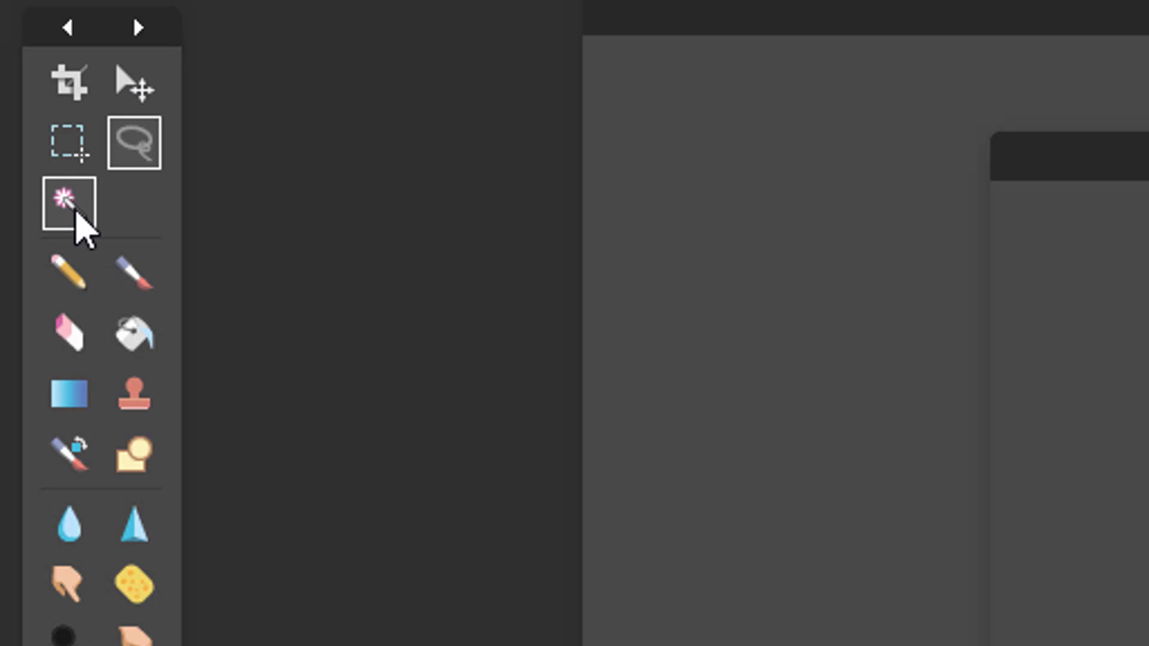
{"action": "left_click", "coordinate": [71, 209]}
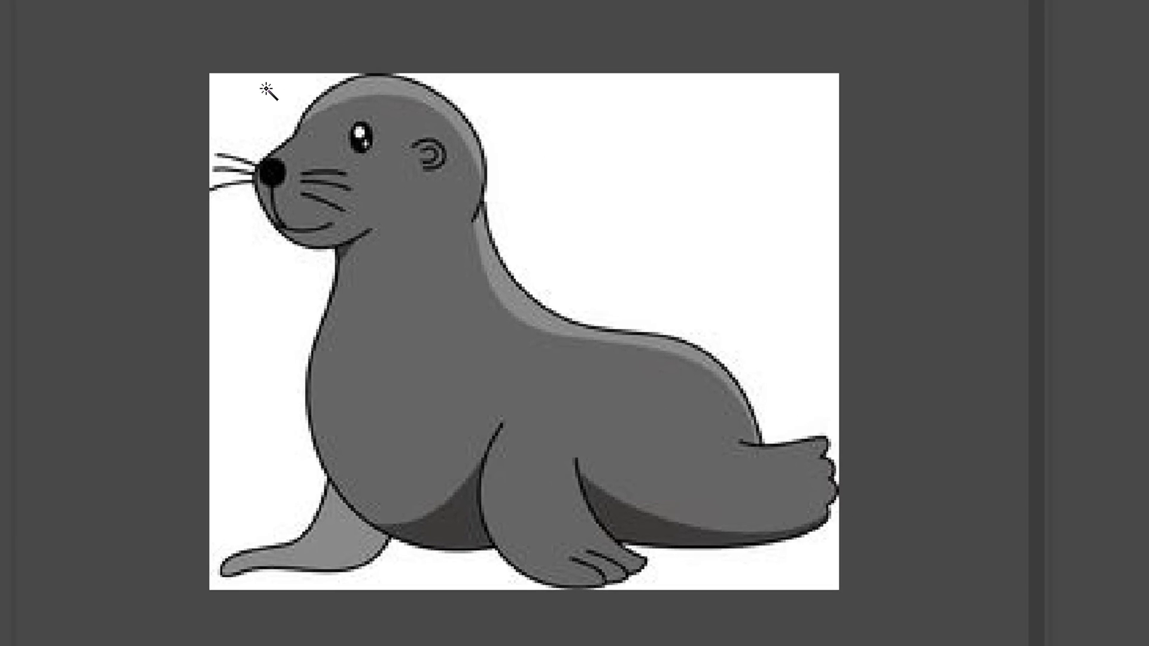
{"action": "left_click", "coordinate": [266, 89]}
{"action": "key", "text": "Delete"}
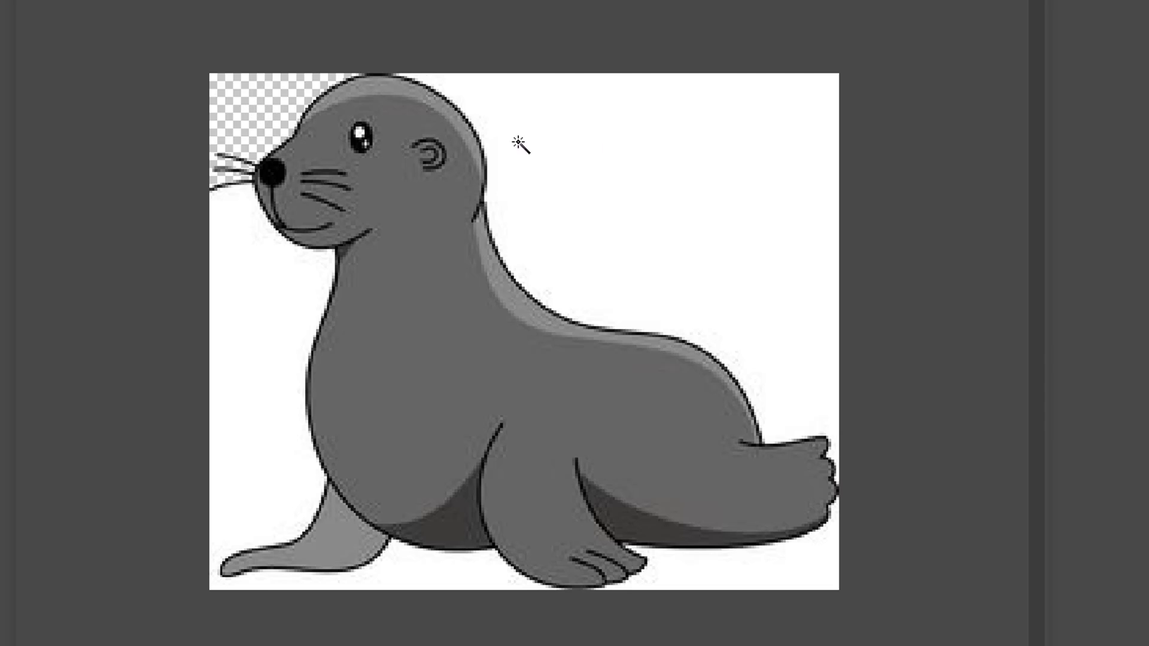
{"action": "left_click", "coordinate": [657, 144]}
{"action": "key", "text": "Delete"}
{"action": "left_click", "coordinate": [264, 276]}
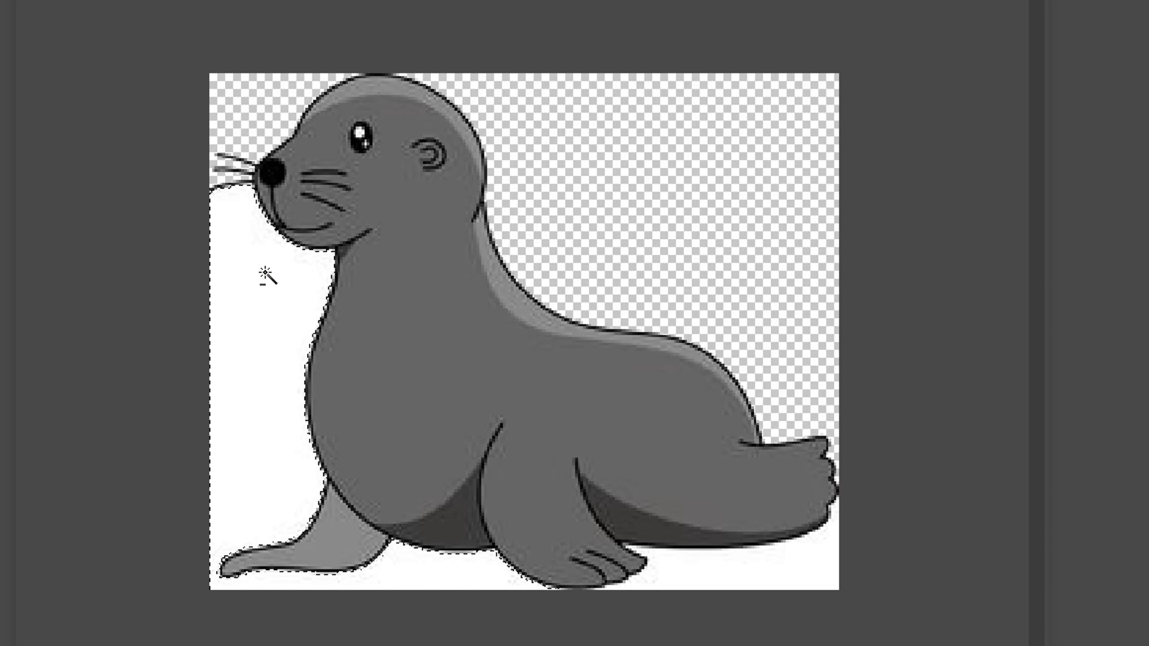
{"action": "key", "text": "Delete"}
{"action": "left_click", "coordinate": [738, 567]}
{"action": "key", "text": "Delete"}
Save the cartoon seal as a transparent PNG named 'seal-2'.
{"action": "key", "text": "ctrl+s"}
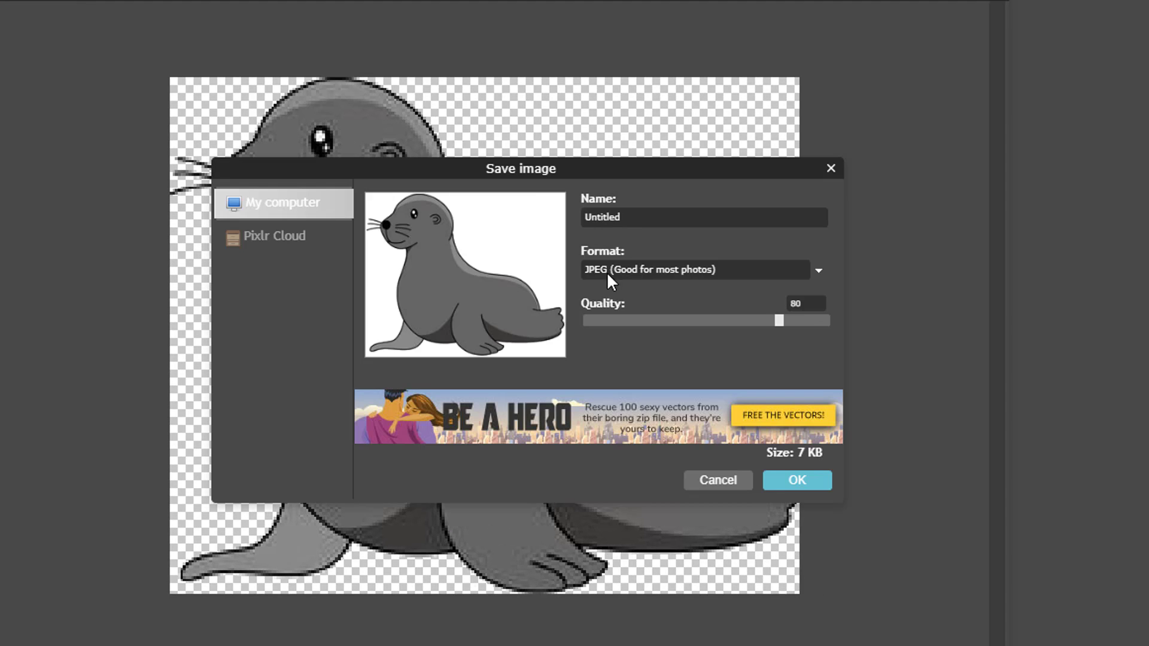
{"action": "type", "text": "seal-2"}
{"action": "left_click", "coordinate": [605, 273]}
{"action": "left_click", "coordinate": [626, 309]}
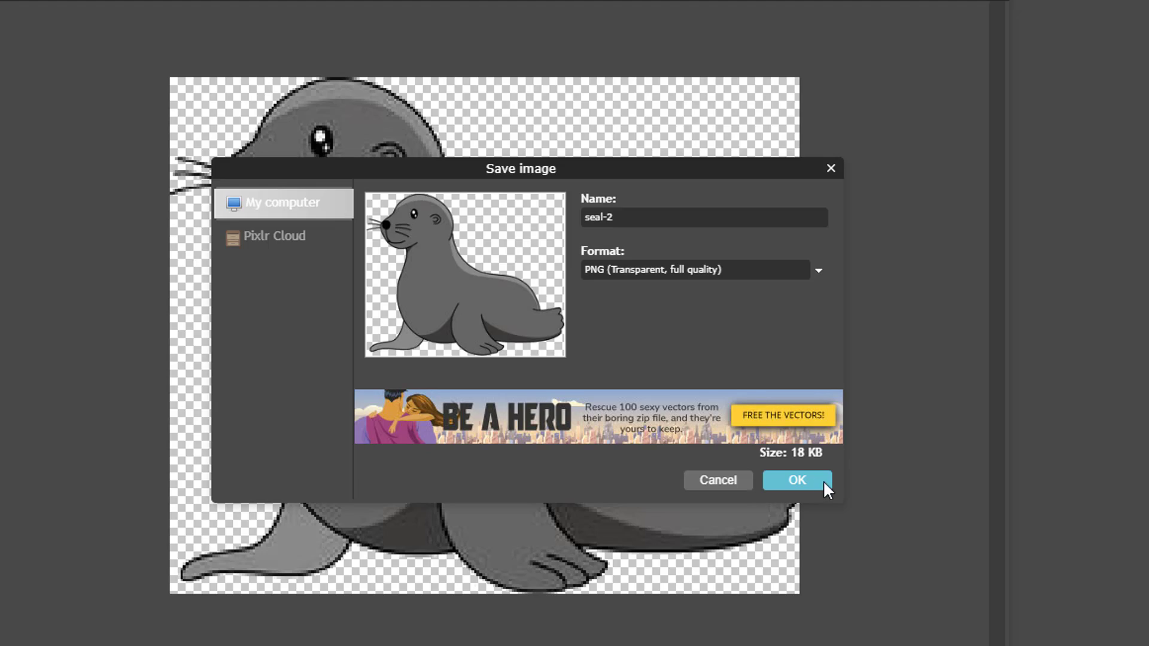
{"action": "left_click", "coordinate": [823, 481]}
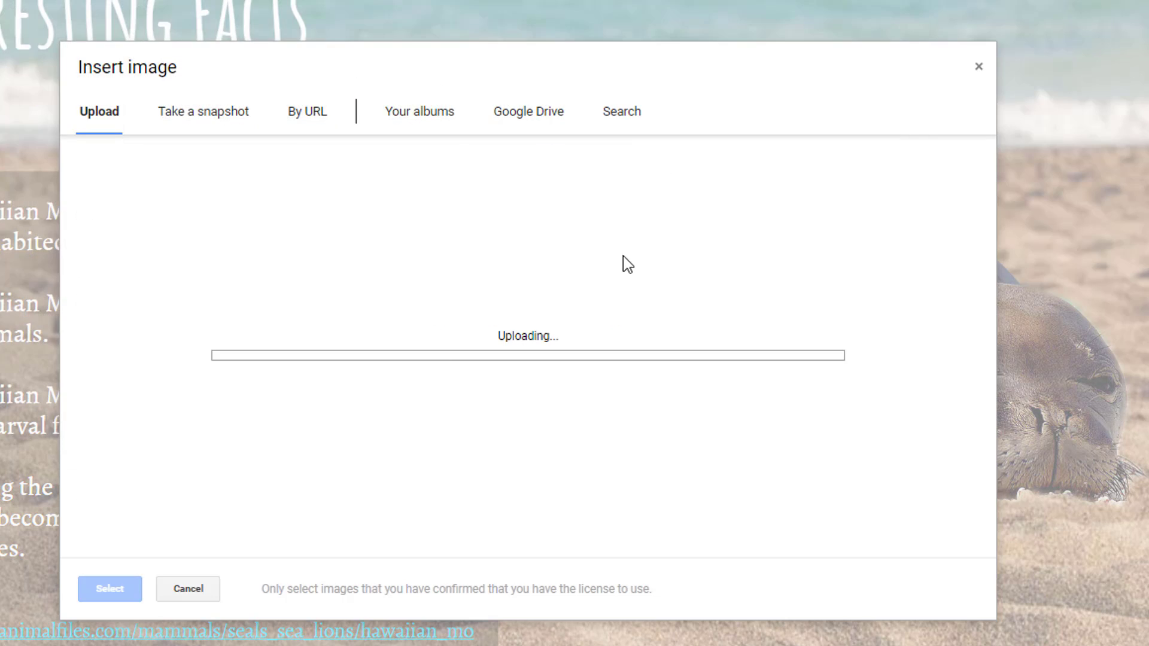